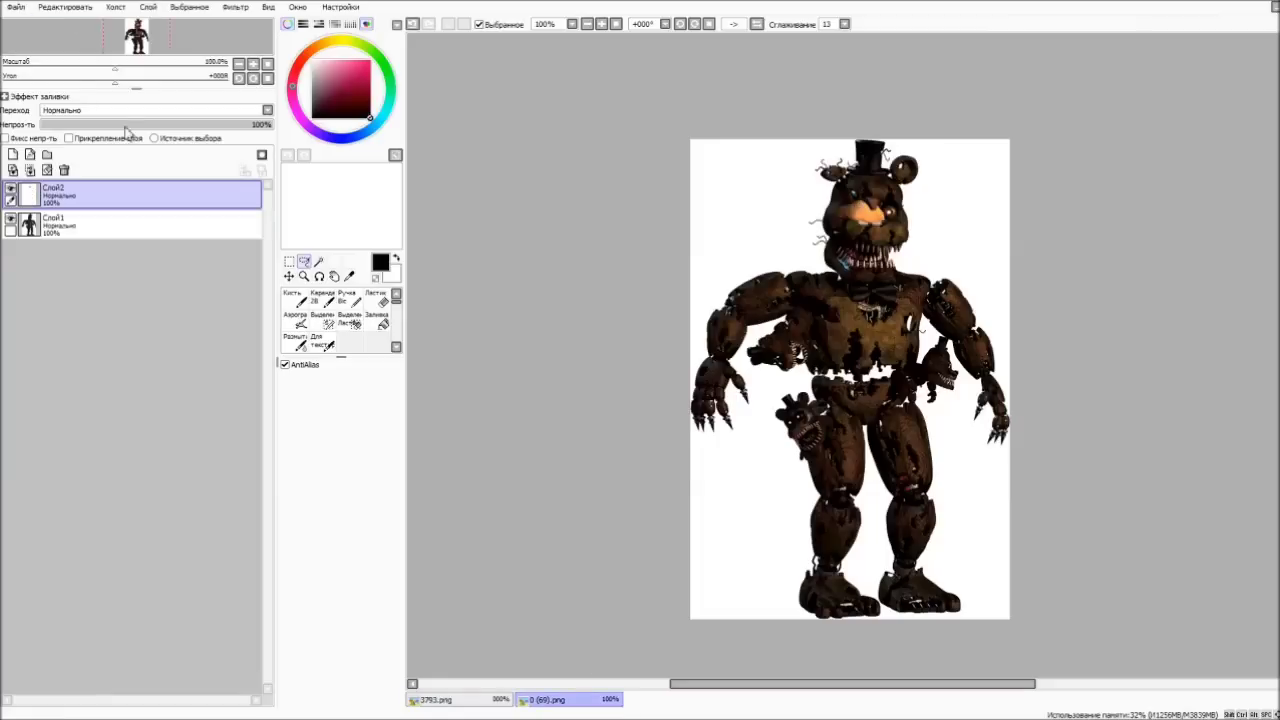
- Place the pasted orange snout on Слой2 over the dark bear's muzzle and apply the transformation
scroll(868, 284, up, 2)
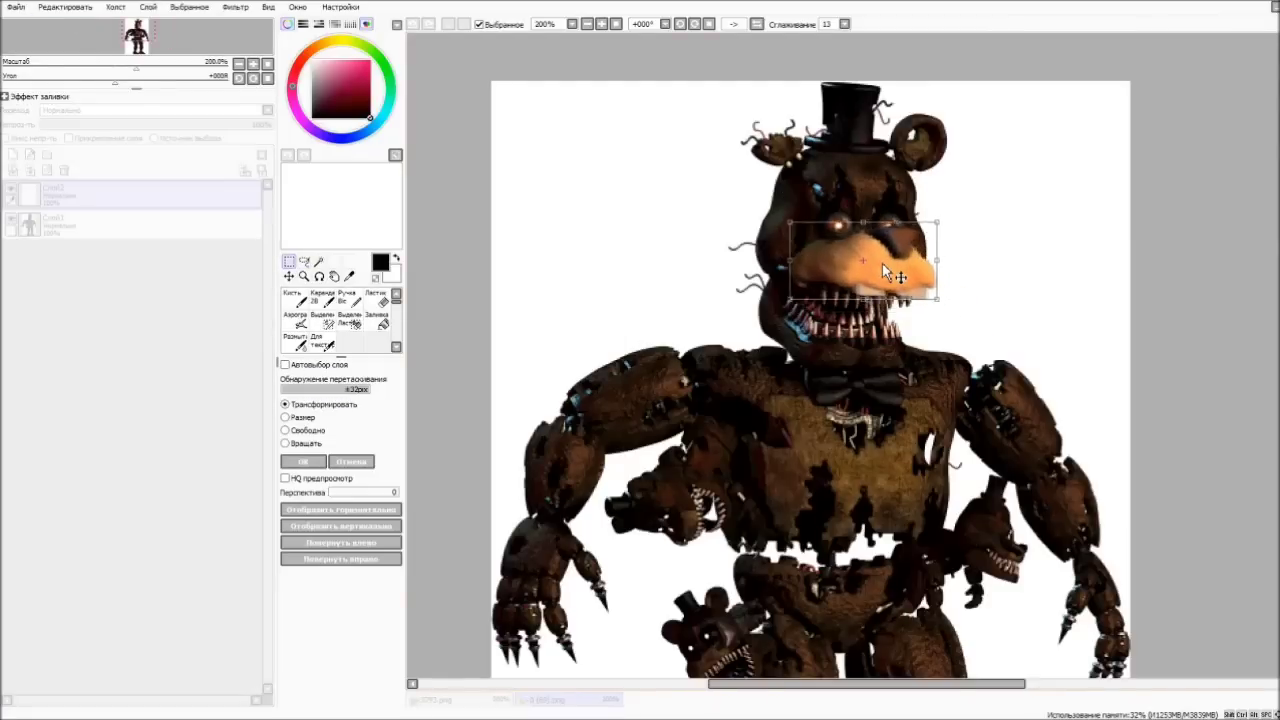
key(Return)
scroll(830, 250, up, 5)
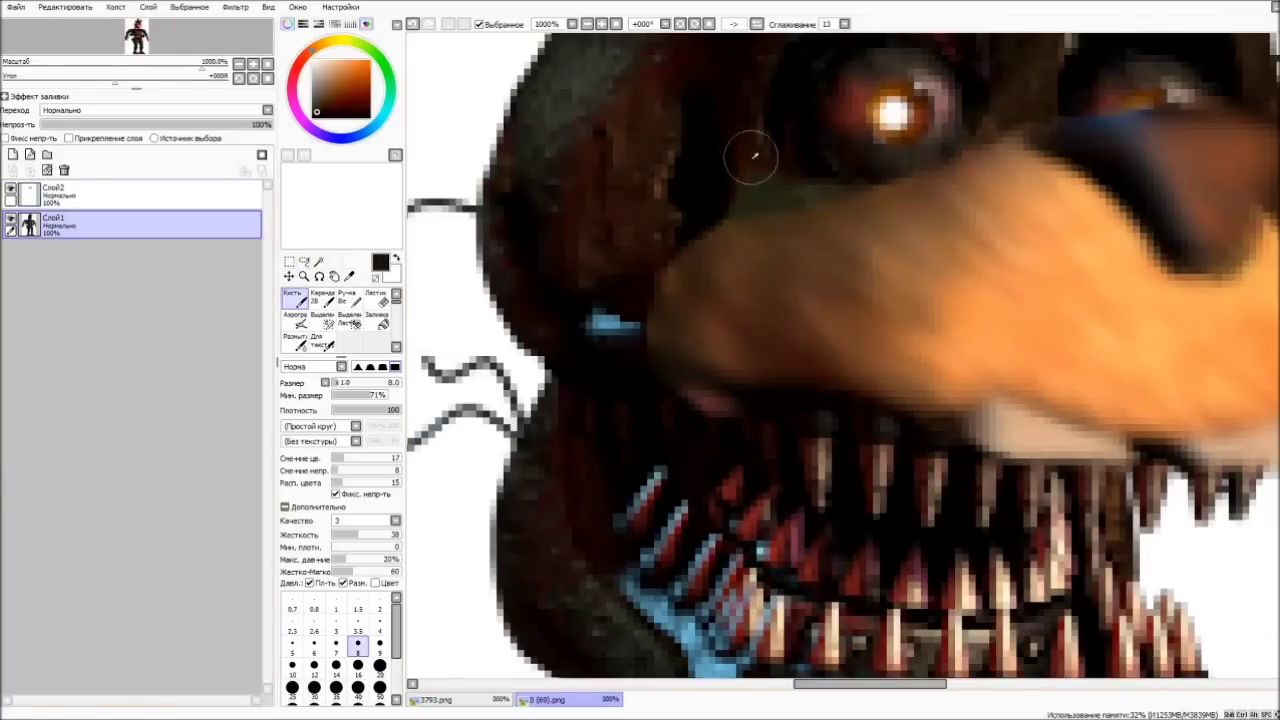
scroll(707, 162, down, 3)
scroll(640, 300, up, 3)
- Transform the snout again, shifting it slightly down and to the right on the face, and apply the change
key(ctrl+t)
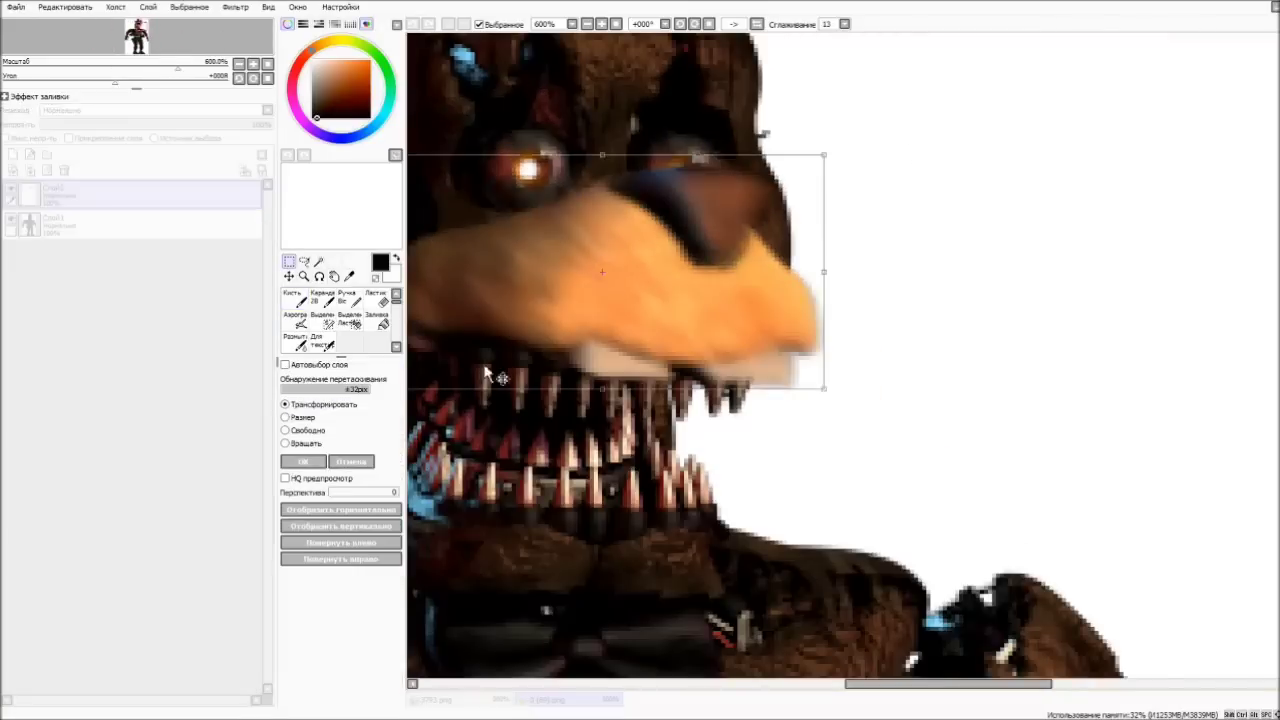
drag(610, 290, 635, 304)
click(303, 461)
key(ctrl+e)
scroll(1080, 244, down, 2)
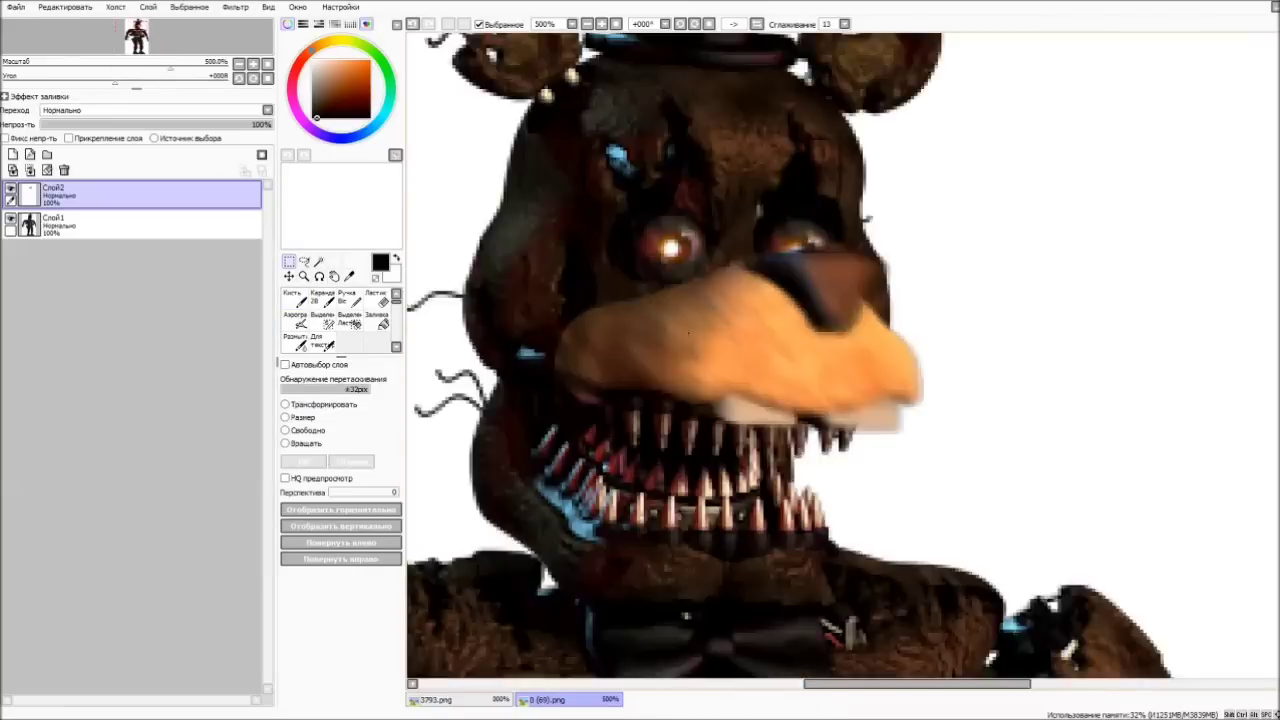
scroll(1085, 240, down, 1)
- Outline the bear's top hat with the Lasso and delete it from Слой1, clearing the selection
key(ctrl+Tab)
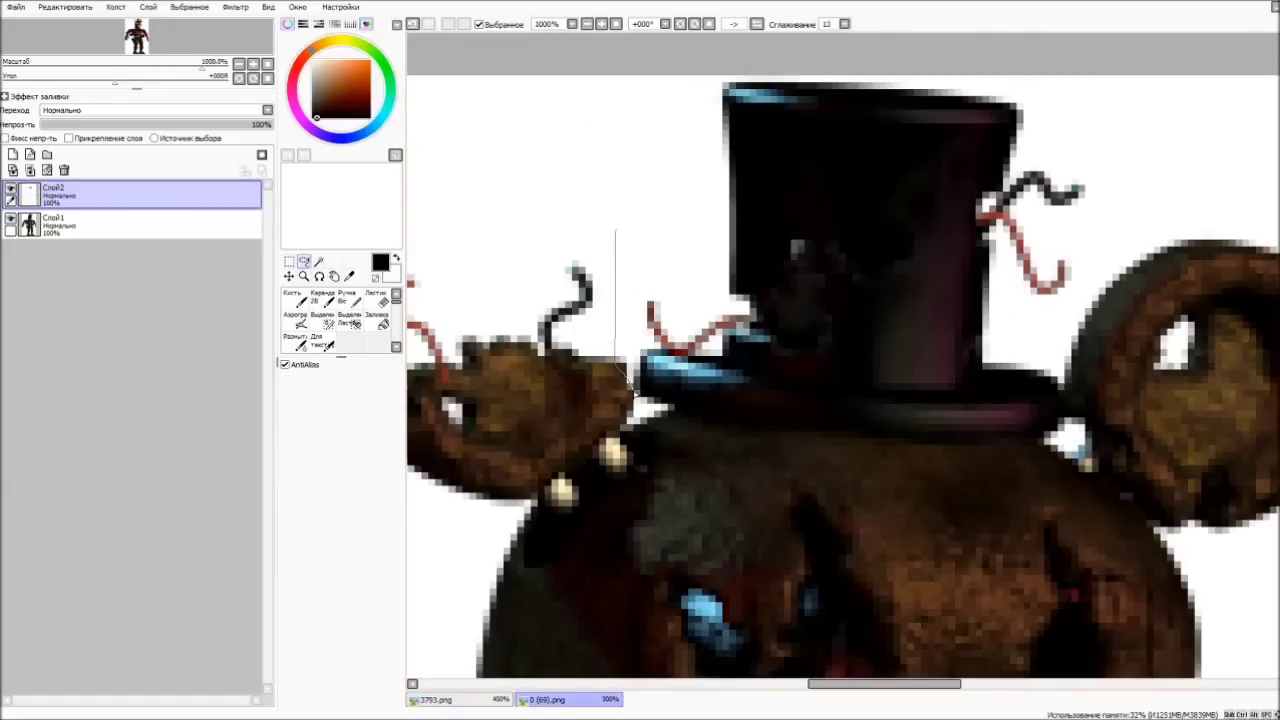
click(292, 298)
click(130, 225)
key(Delete)
key(ctrl+d)
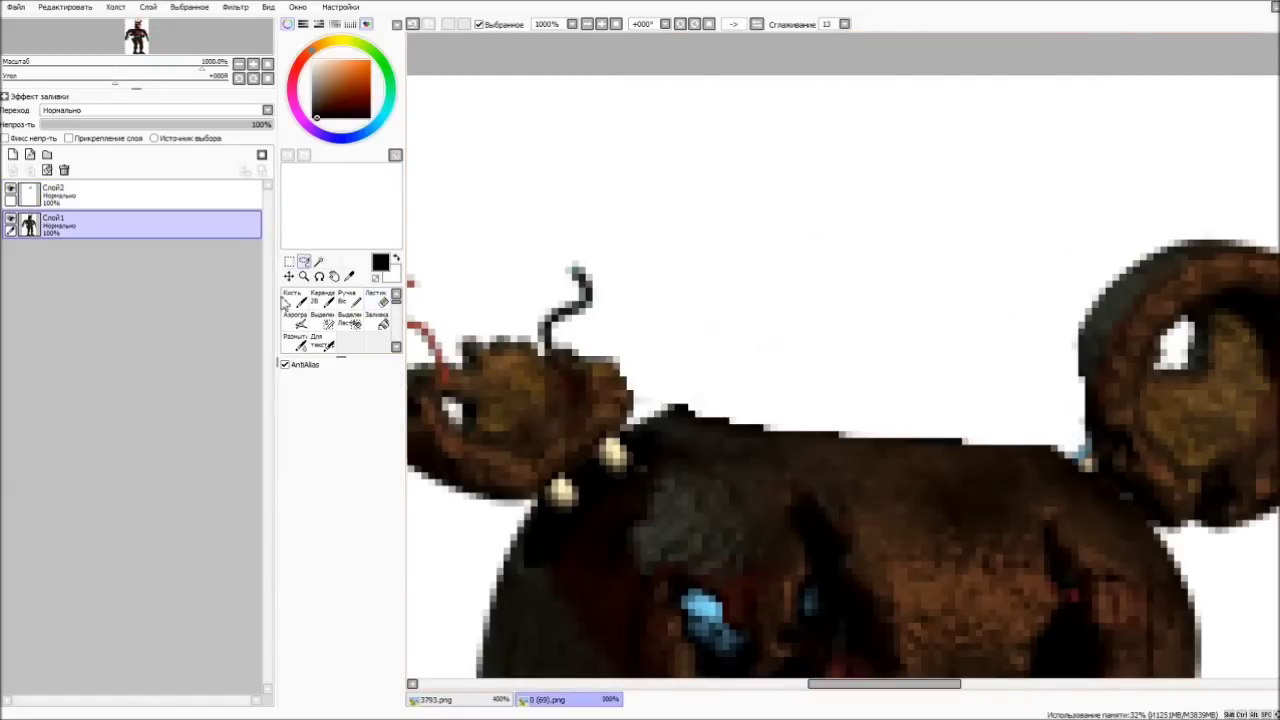
- Paint the missing crown of the head between the ears in dark brown and smooth the strokes with the Blur brush
drag(680, 400, 940, 385)
drag(1060, 430, 841, 430)
key(r)
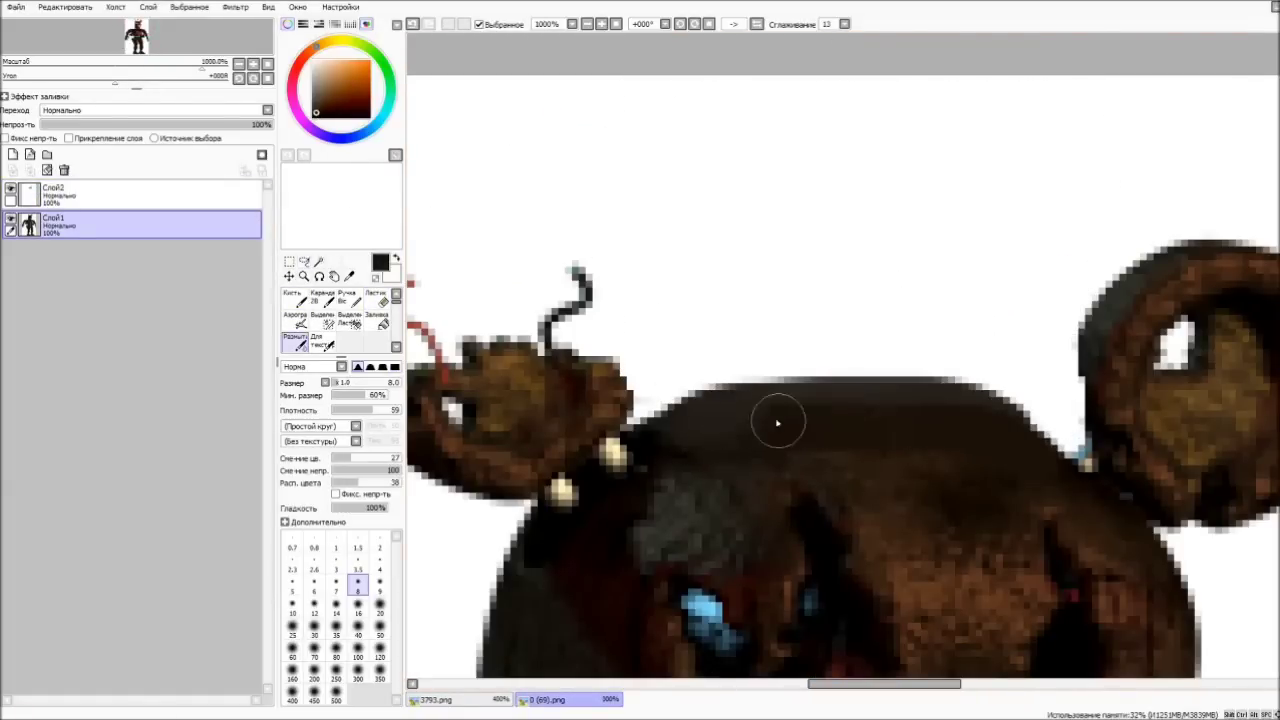
scroll(1056, 481, down, 5)
scroll(829, 334, up, 6)
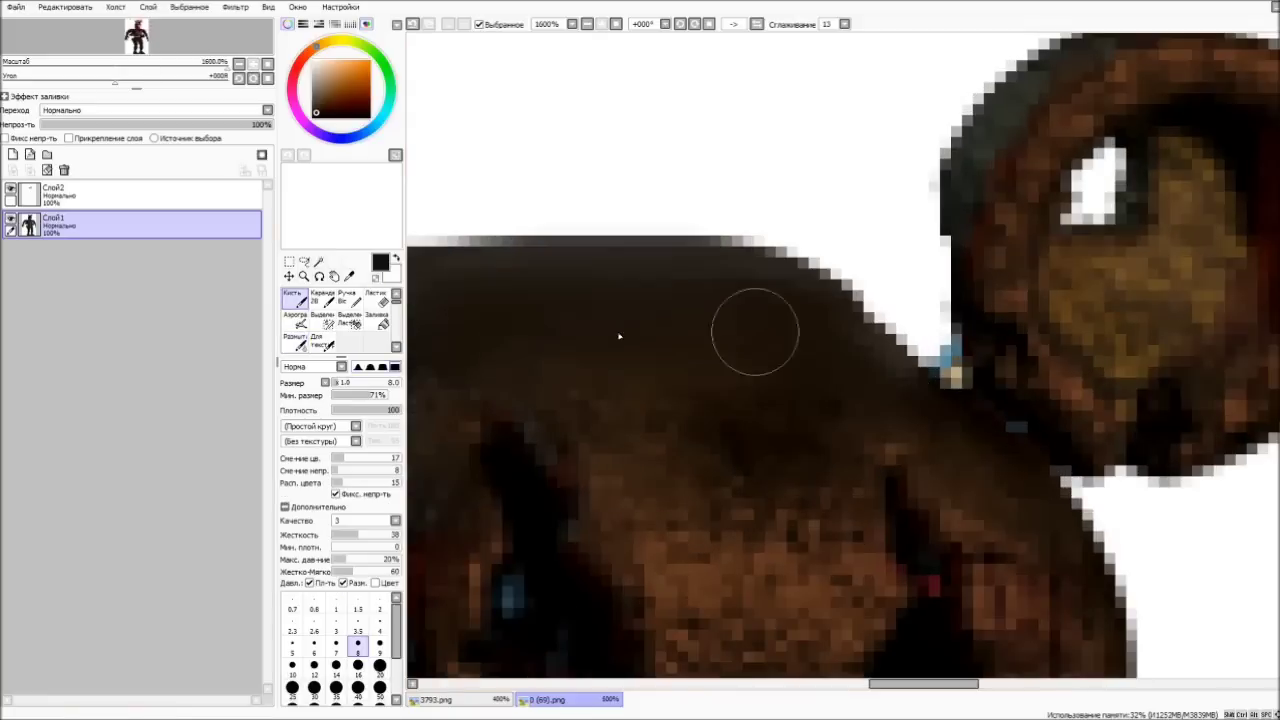
scroll(804, 355, down, 4)
scroll(720, 250, up, 3)
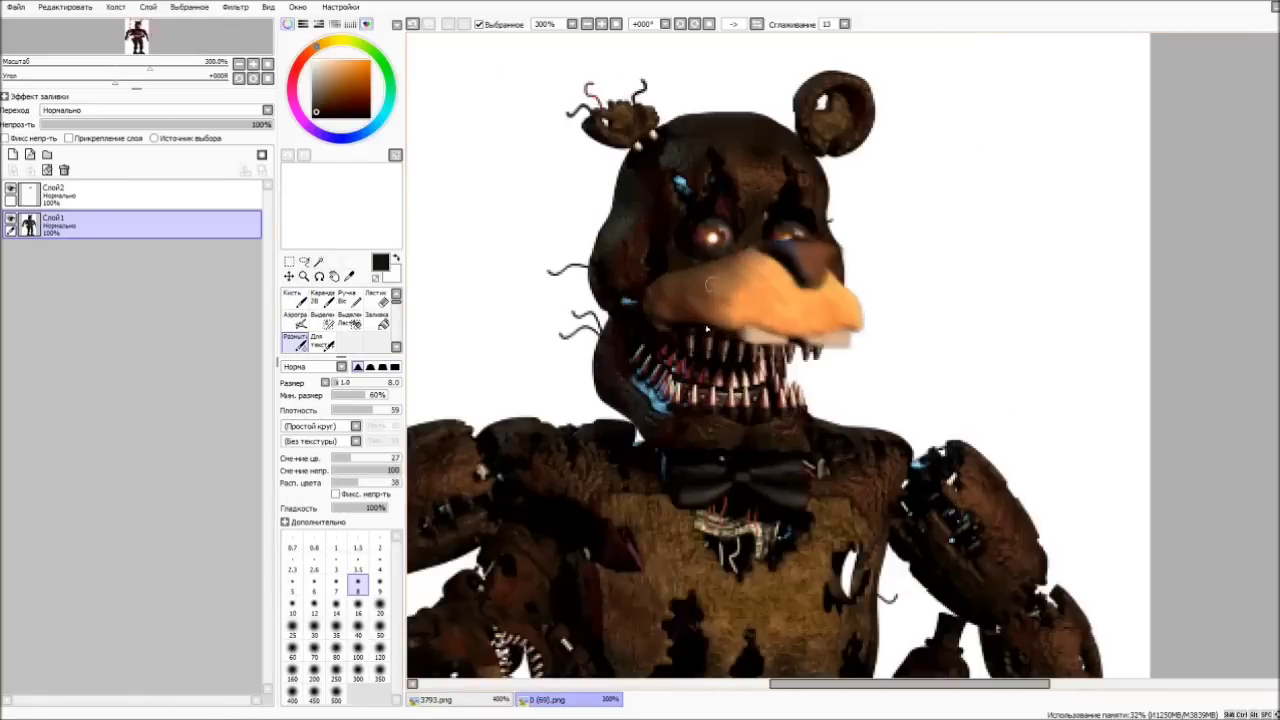
- Increase the body layer's colour saturation and compare it with the reference bear in 3793.png
click(337, 200)
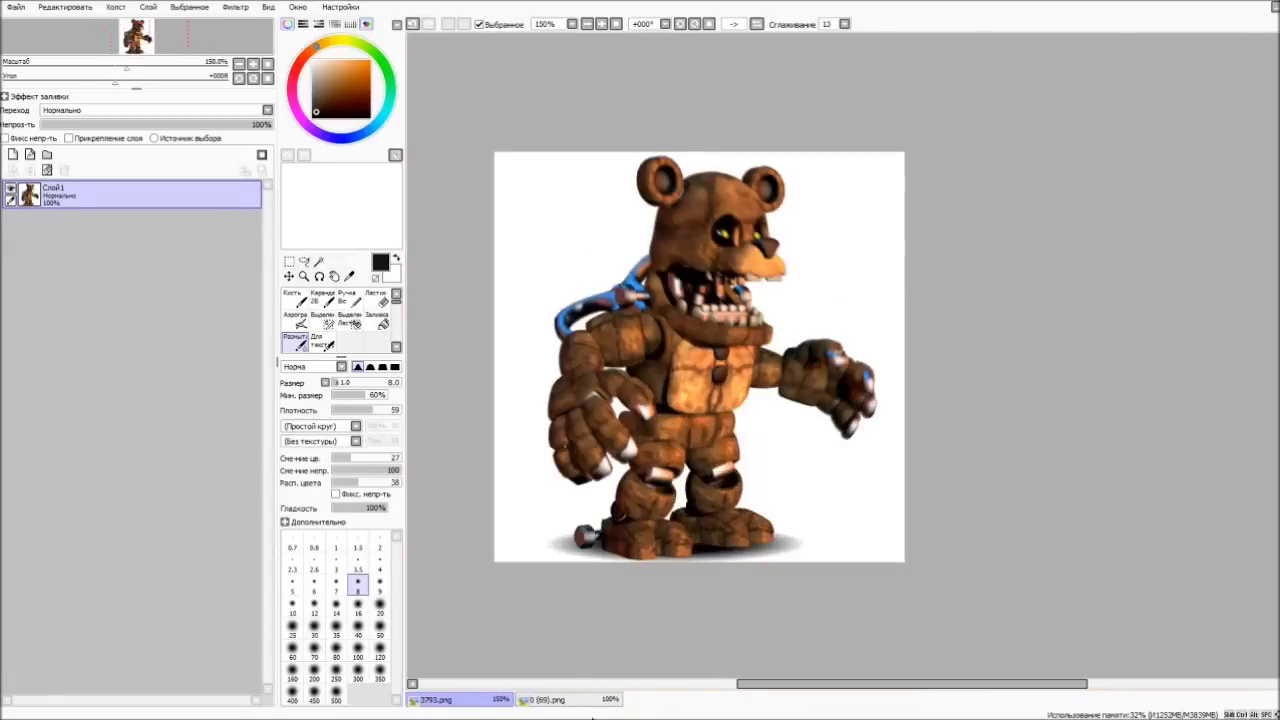
click(575, 700)
scroll(557, 494, up, 2)
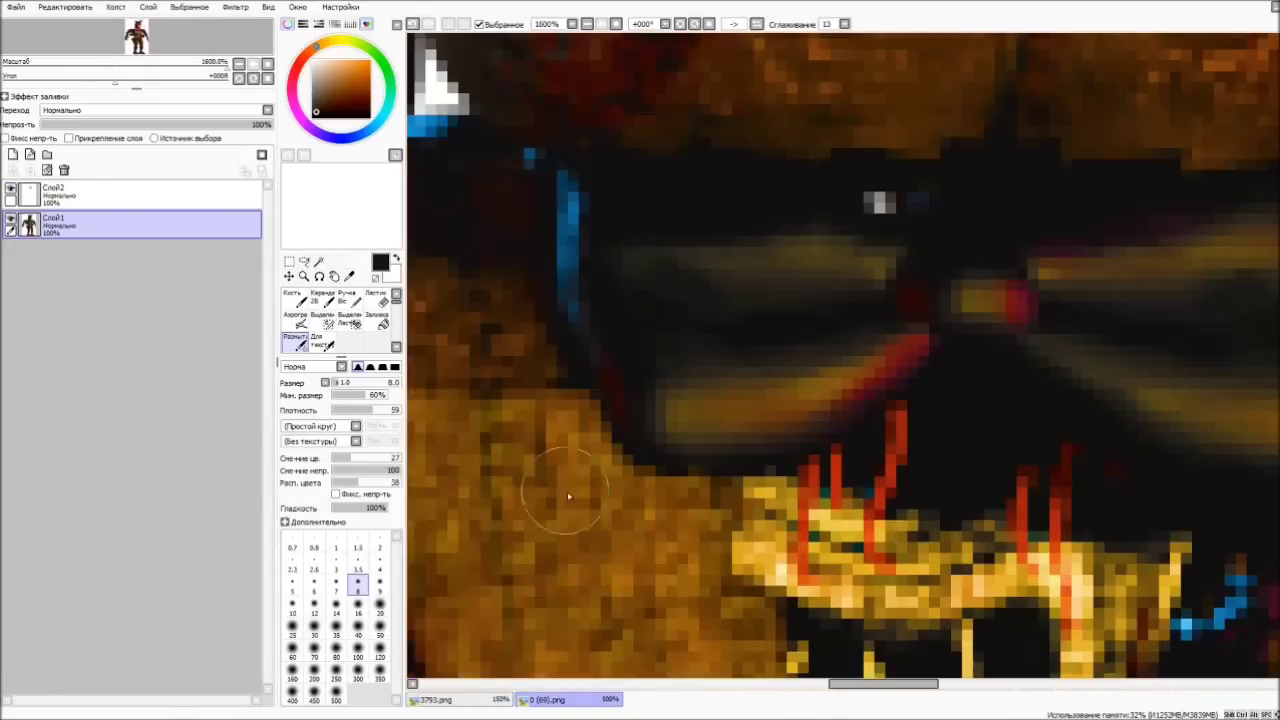
- Paint over the bow tie in near-black on Слой1, keeping the exposed wires beneath it
key(b)
mouse_move(810, 434)
mouse_down()
mouse_move(974, 420)
mouse_move(937, 263)
mouse_move(1077, 366)
mouse_up()
scroll(958, 400, right, 3)
drag(958, 400, 977, 349)
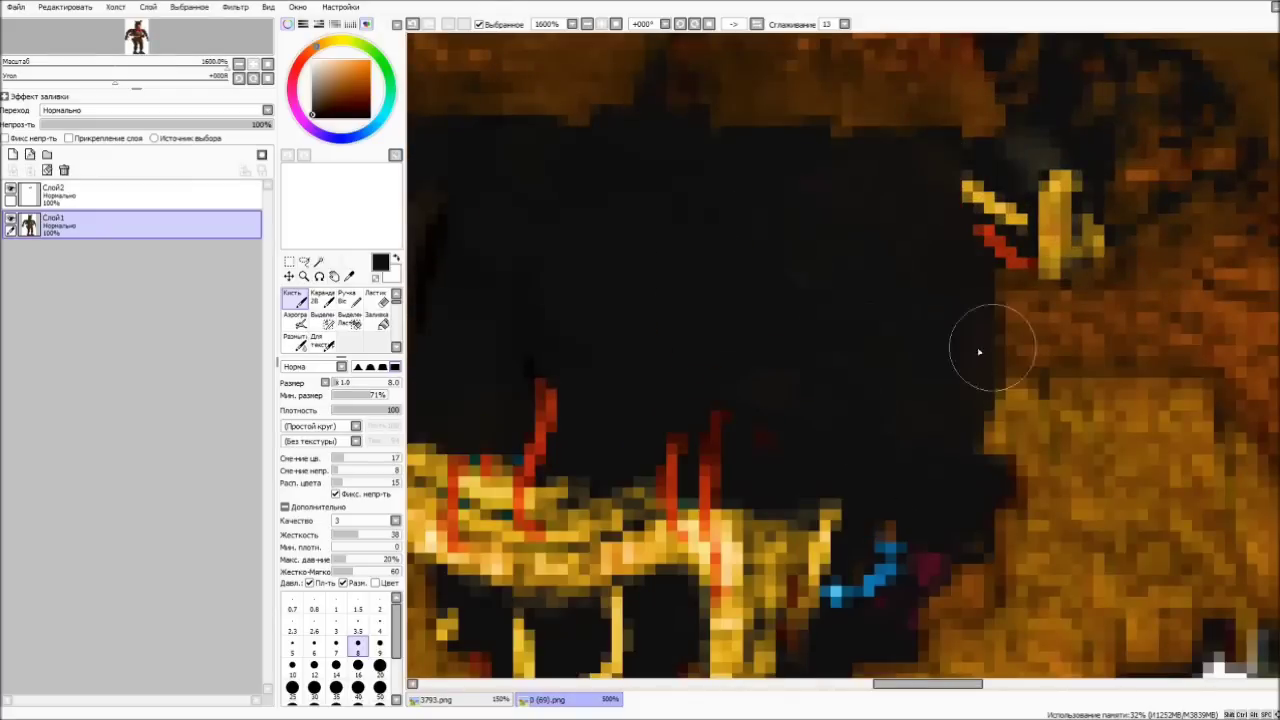
scroll(880, 380, left, 3)
drag(760, 260, 786, 357)
- Sample nearby browns, cover the bow tie's left end with matching chest colours and blur the patches together
alt+click(600, 450)
mouse_move(600, 450)
mouse_down()
mouse_move(663, 466)
mouse_move(487, 293)
mouse_up()
alt+click(600, 200)
drag(600, 200, 680, 260)
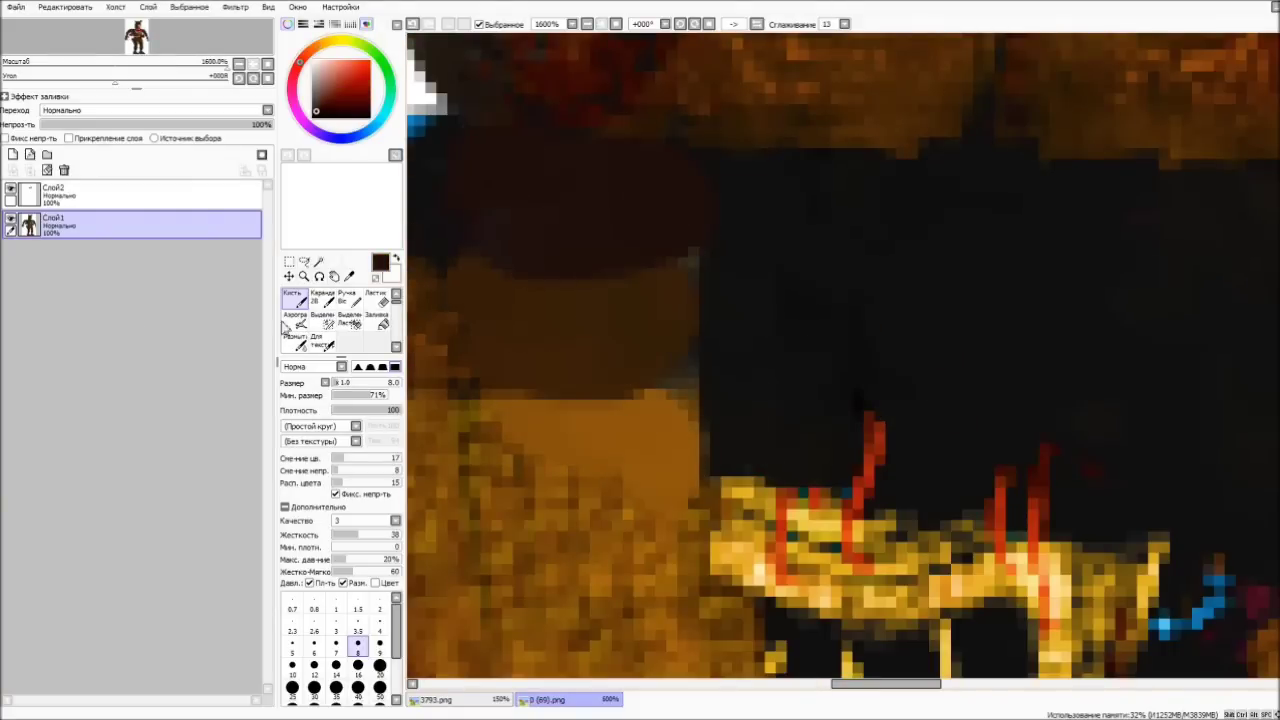
click(295, 340)
drag(529, 289, 580, 428)
key(Home)
- Select the lower chest button in 3793.png with the selection brush and copy it
click(436, 699)
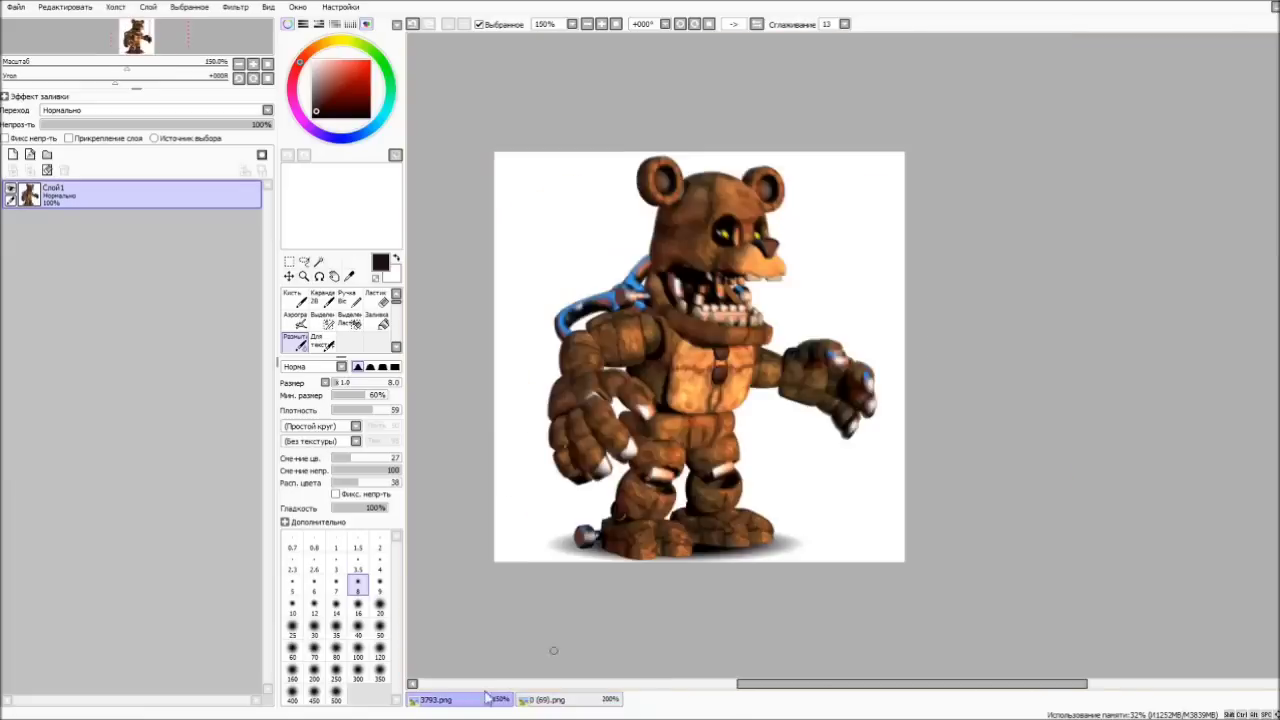
scroll(860, 300, up, 5)
click(322, 318)
drag(880, 230, 835, 345)
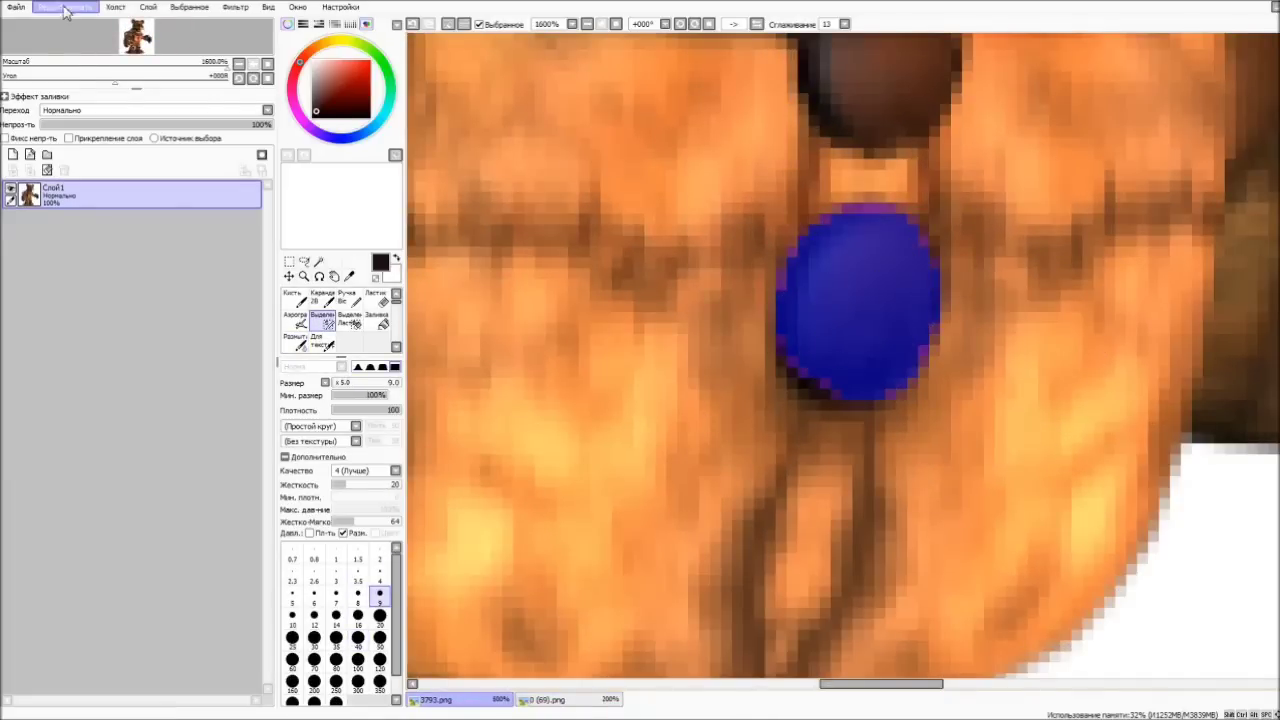
key(ctrl+c)
- Paste the button into 0 (69).png, position it in the middle of the chest and compare it with 3793.png
click(540, 699)
key(ctrl+v)
key(ctrl+t)
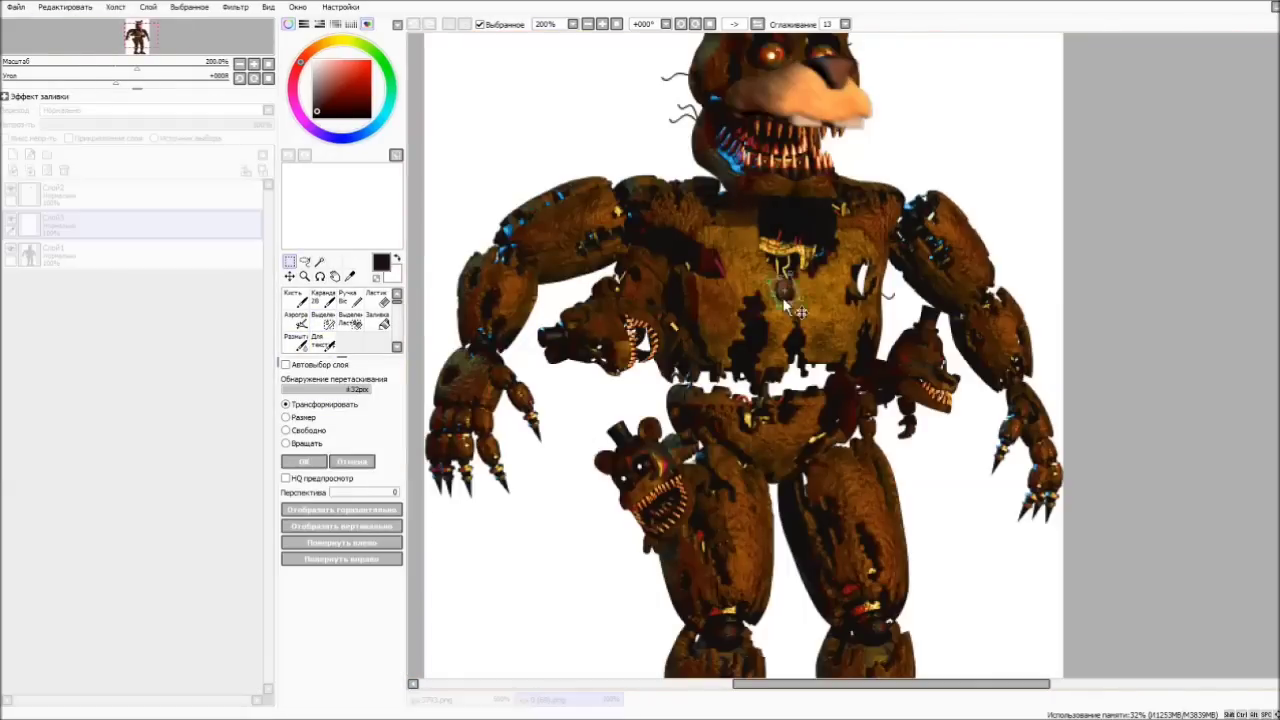
key(Return)
scroll(785, 300, up, 1)
click(436, 699)
click(540, 699)
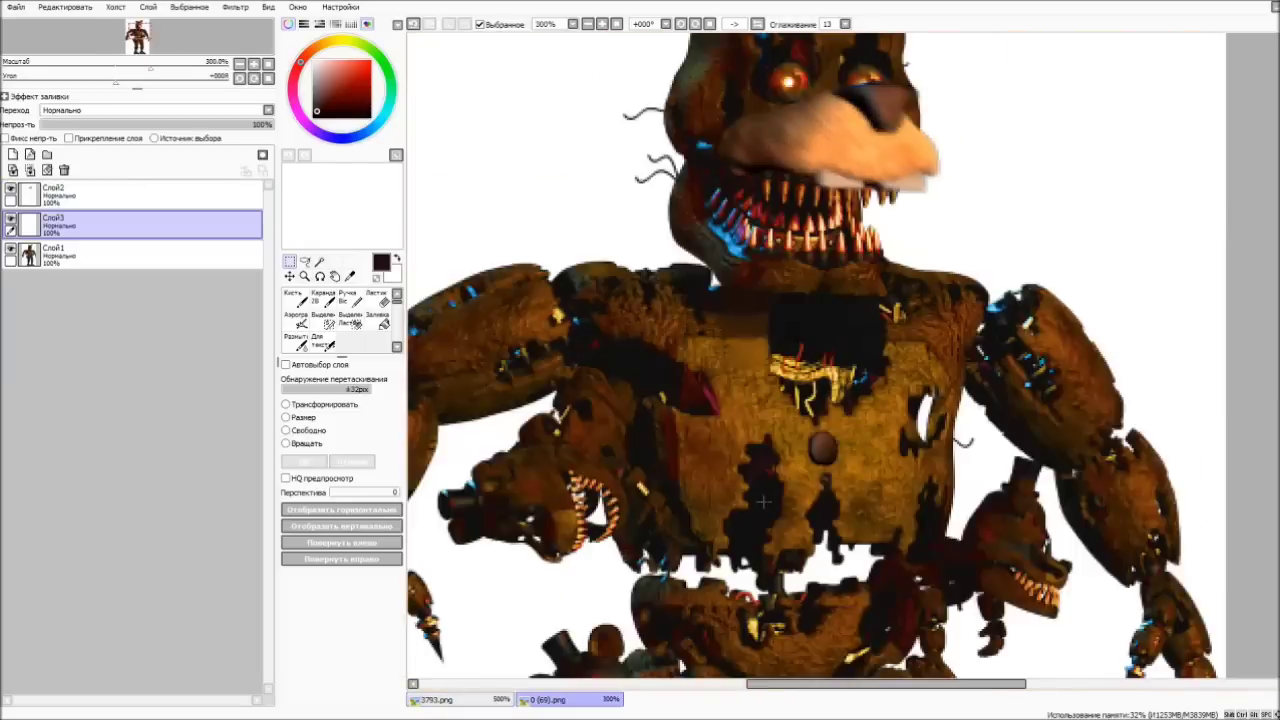
- Draw a thin dark brown wavy seam across the chest on a new vector layer at 55% opacity, beneath the button layer
scroll(840, 360, up, 2)
click(30, 154)
click(298, 343)
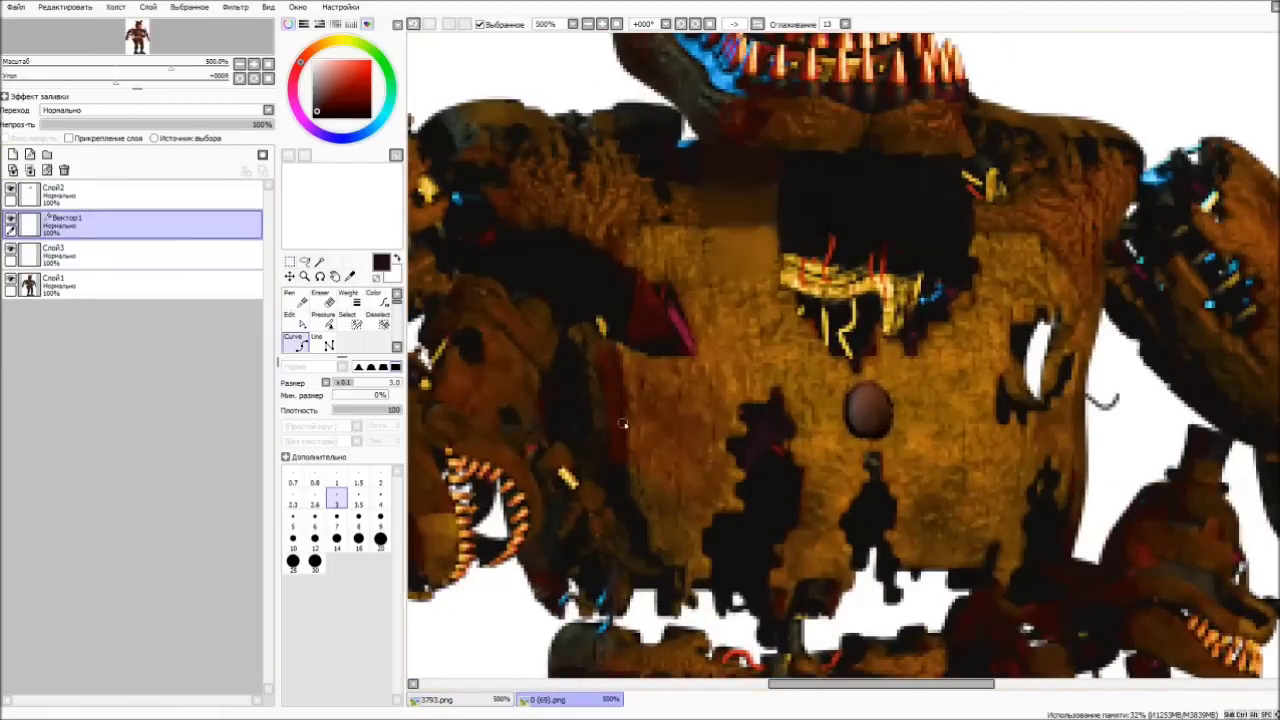
key(c)
click(294, 343)
click(305, 261)
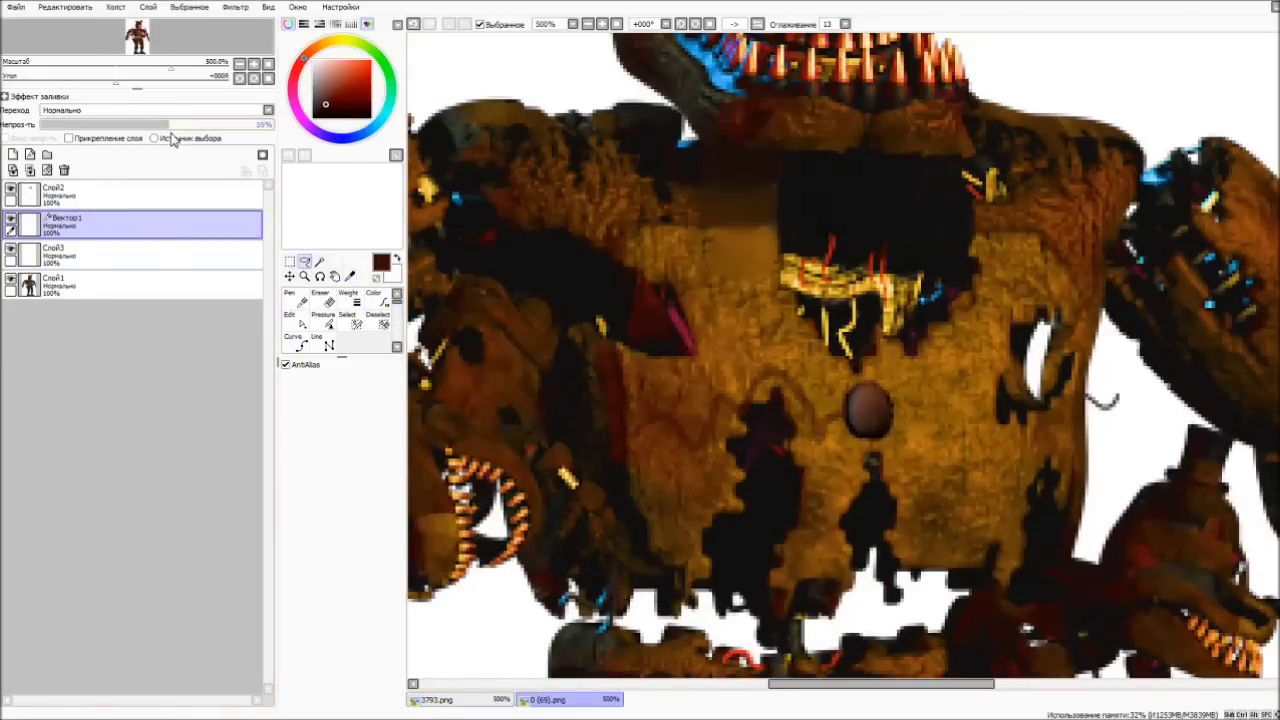
click(296, 343)
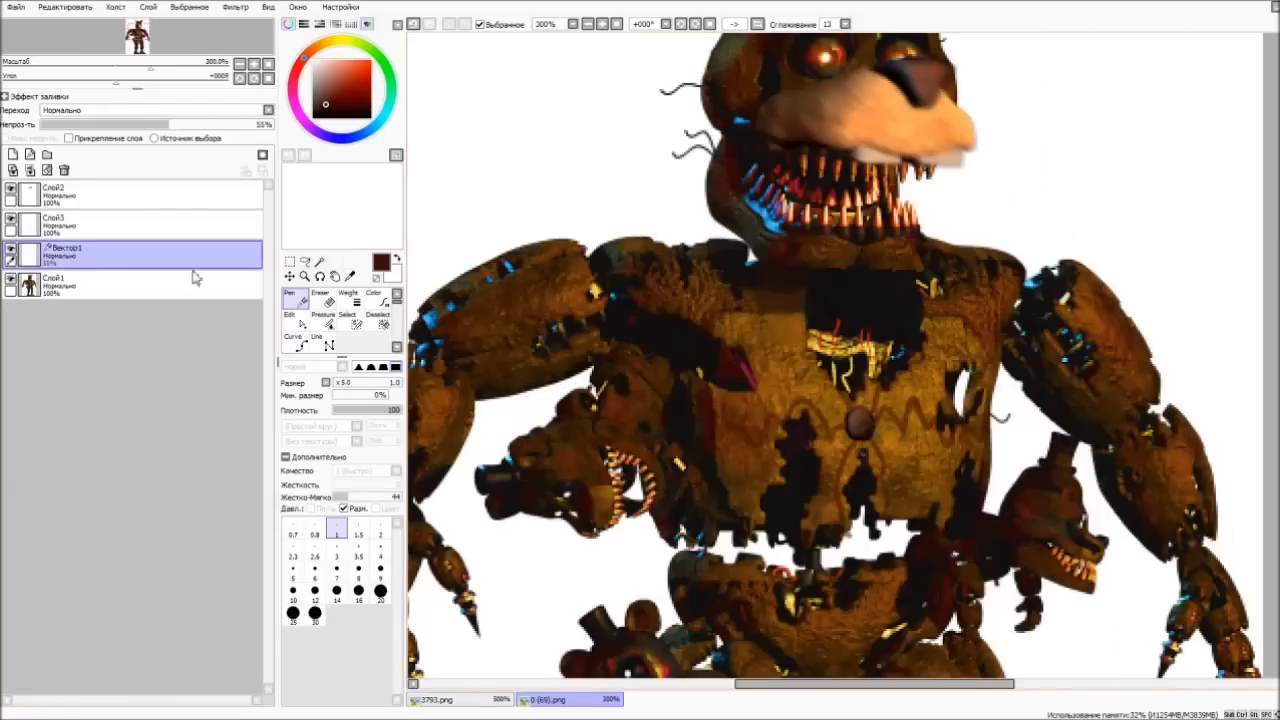
click(47, 170)
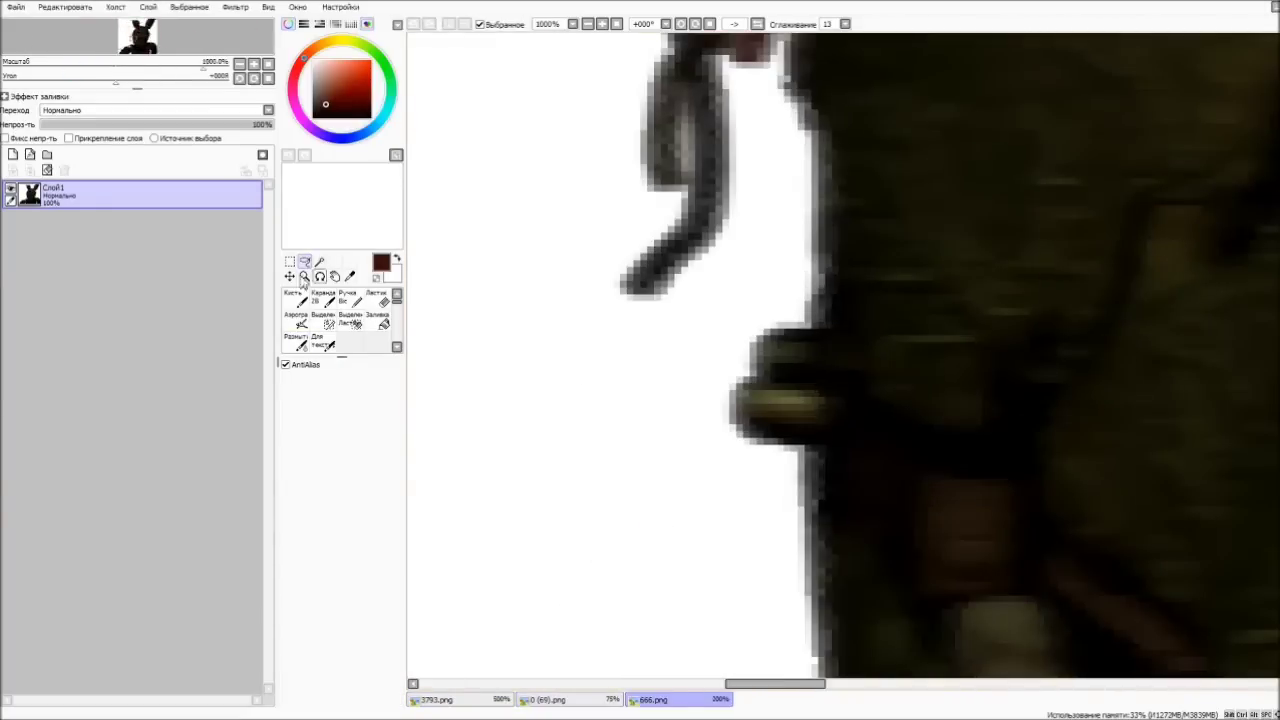
- Place the part copied from 666.png behind the left foot in 0 (69).png and add a horizontally mirrored copy beneath the body layer
click(551, 700)
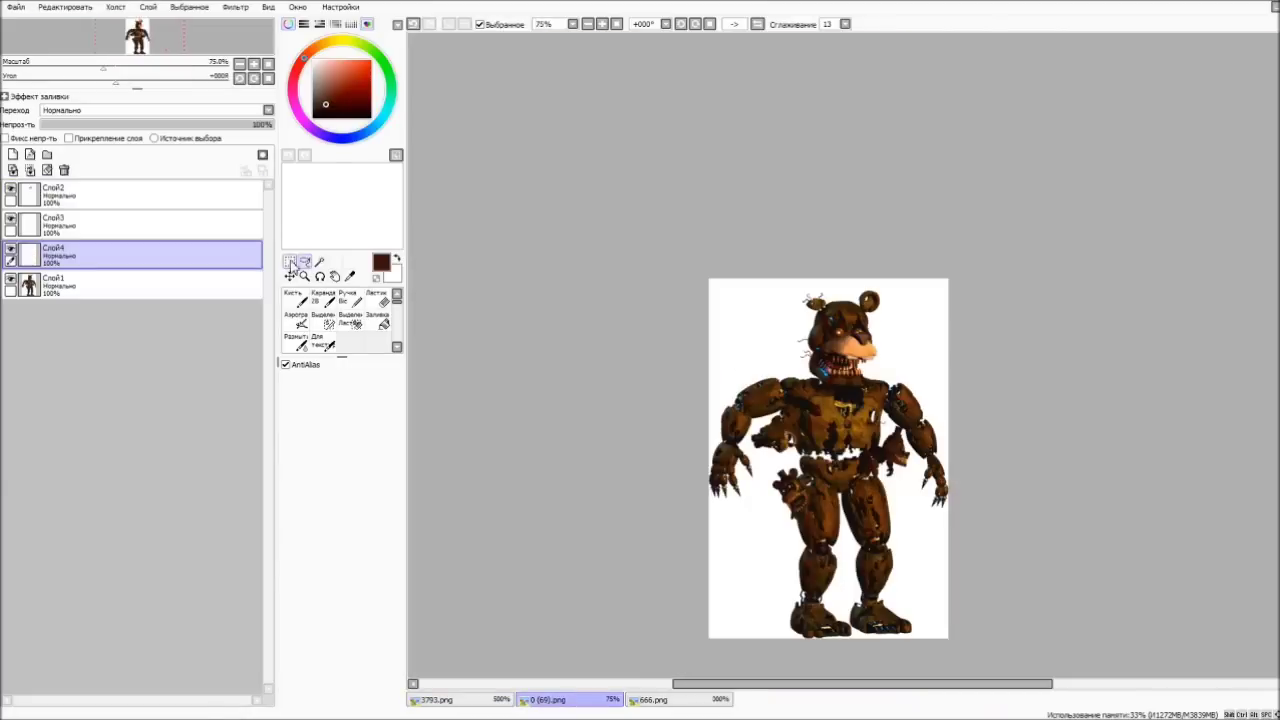
key(ctrl+t)
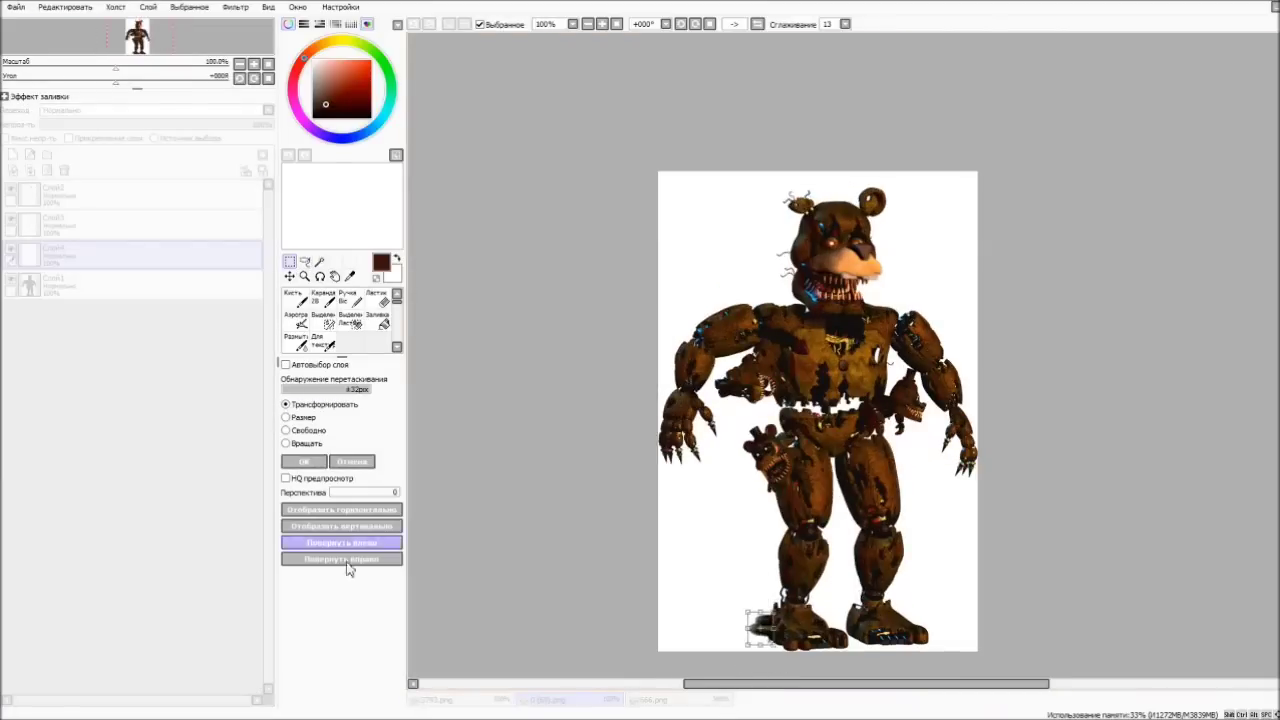
key(Return)
key(ctrl+v)
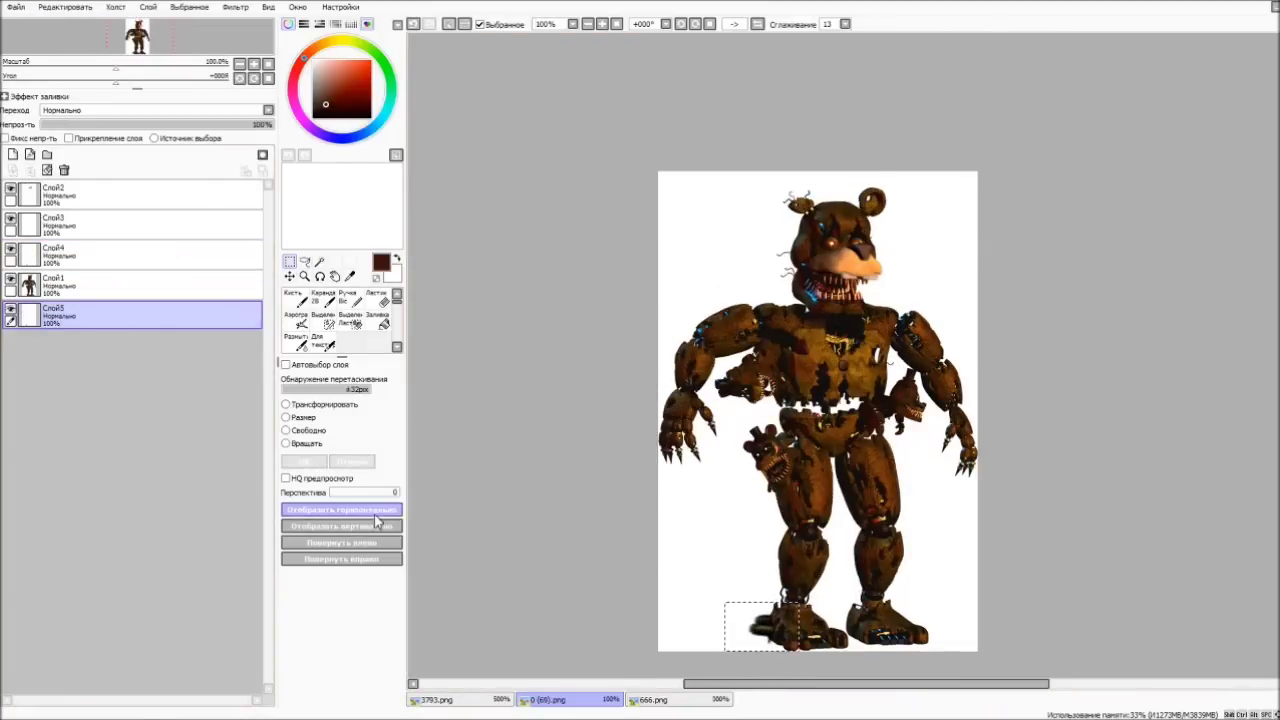
scroll(915, 635, up, 2)
- Outline the bolt end behind the left foot in 3793.png with the Lasso and copy it
click(431, 700)
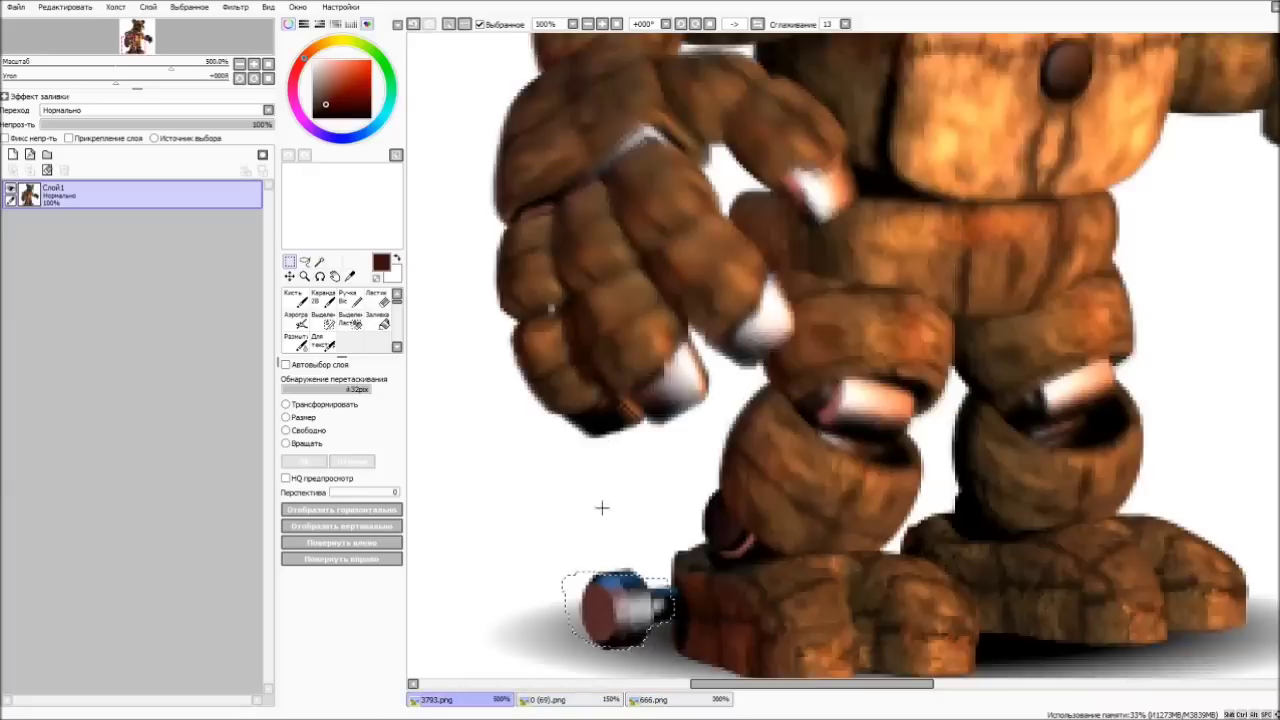
scroll(506, 603, up, 3)
click(304, 261)
drag(654, 510, 692, 638)
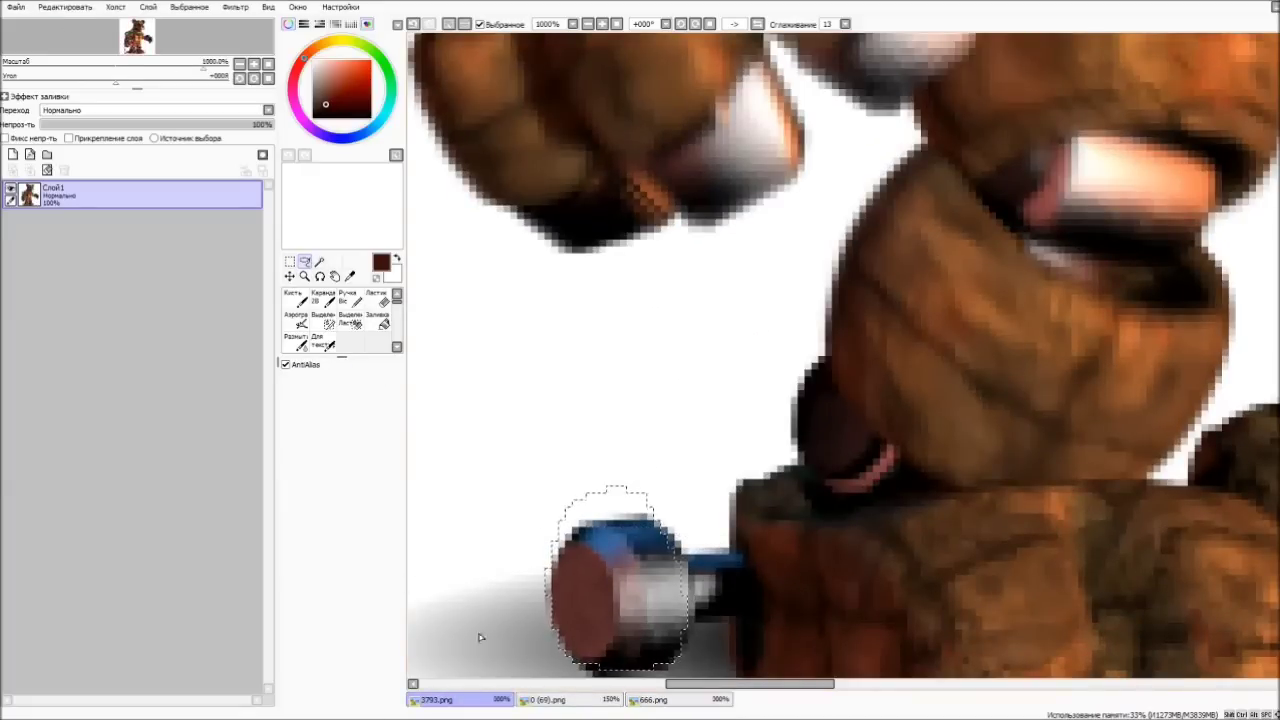
key(ctrl+c)
- Paste the bolt end into 0 (69).png, fit it onto the left heel and move its layer above the body
click(545, 699)
key(ctrl+v)
key(ctrl+t)
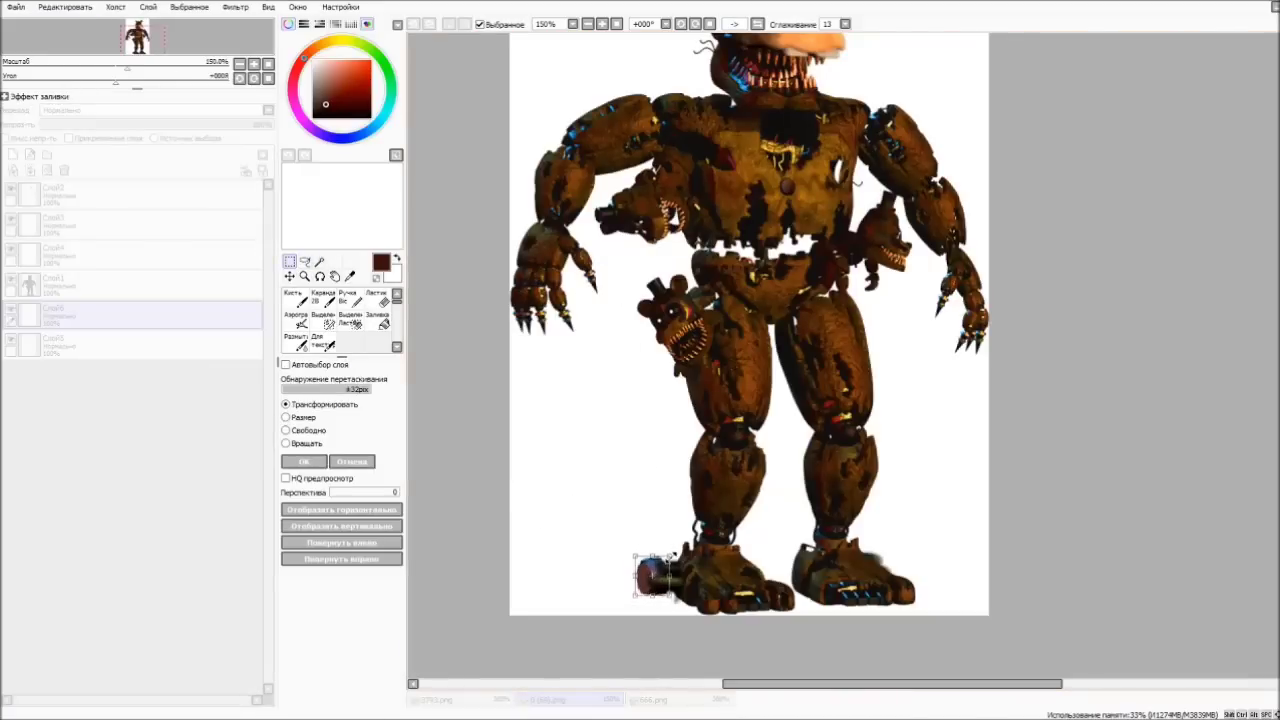
key(Return)
drag(120, 358, 120, 255)
- Paste a second bolt end, mirror it horizontally, position it behind the right foot and move its layer beneath Слой1
key(ctrl+v)
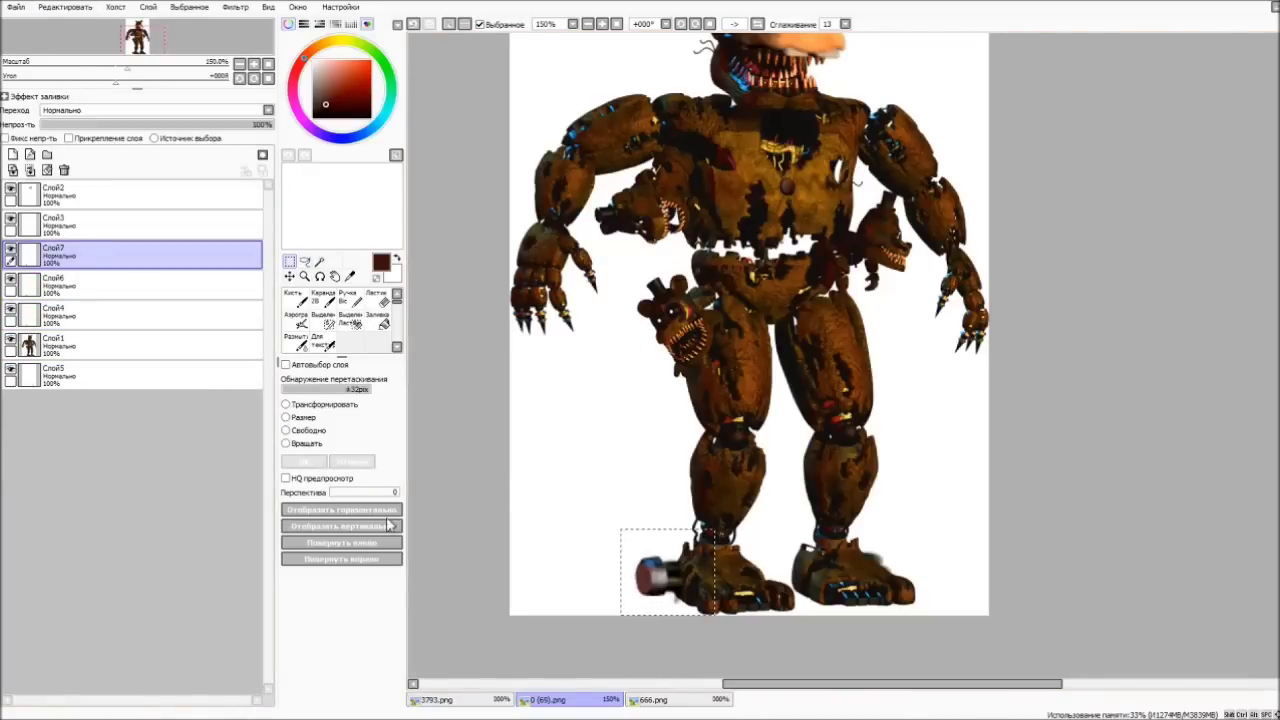
drag(655, 572, 888, 568)
drag(7, 350, 7, 345)
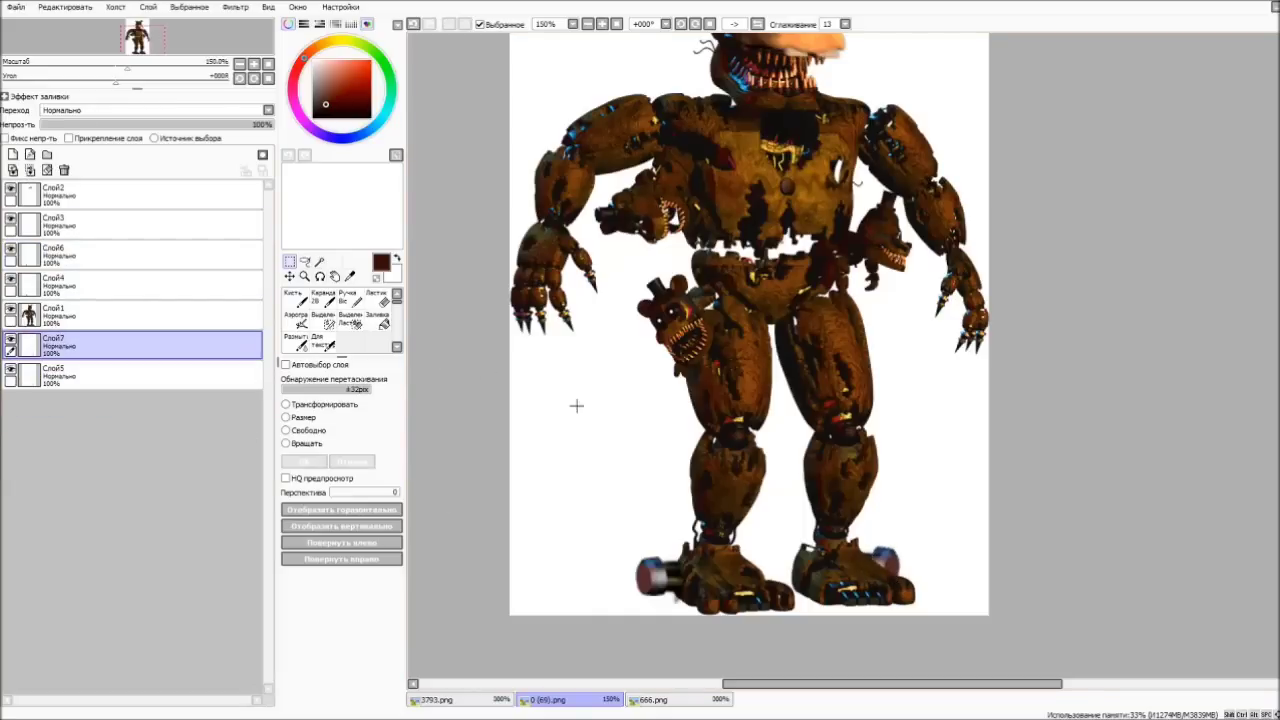
key(ctrl+t)
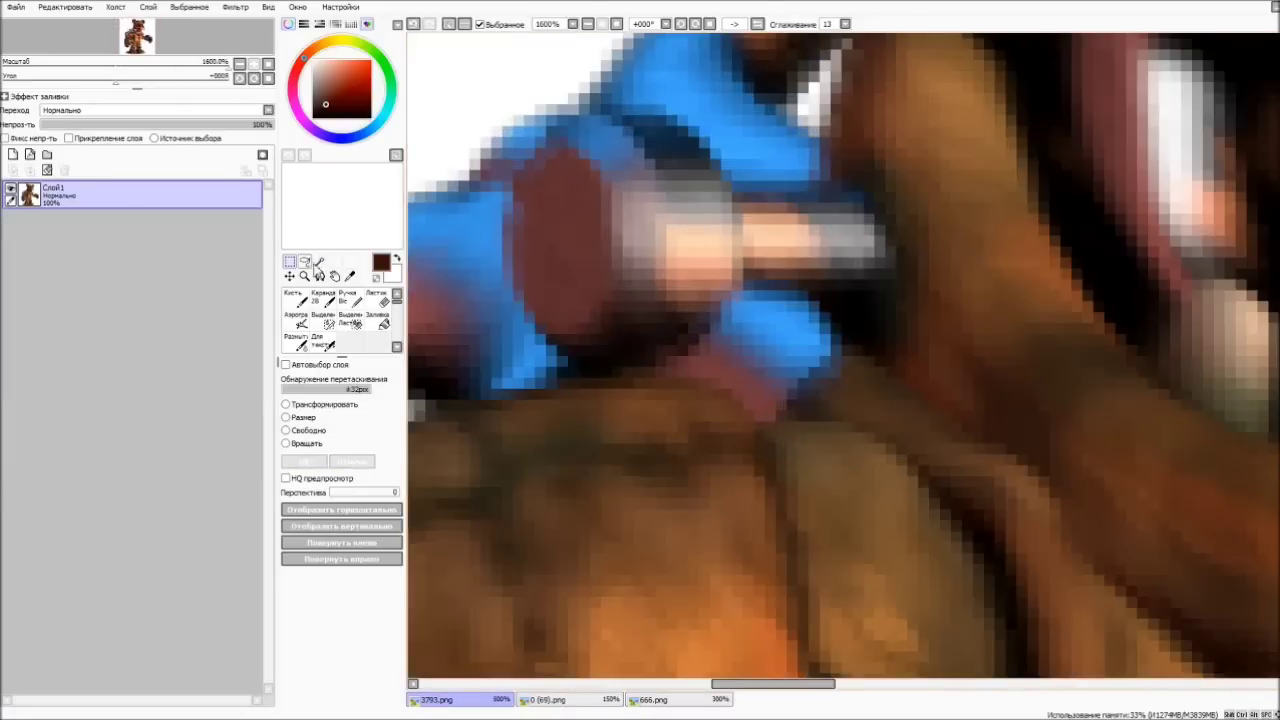
- Cut out the neck bolt from 3793.png with the Lasso and fit the copy beside the bear's left cheek, beneath the body layer
key(a)
drag(865, 208, 696, 167)
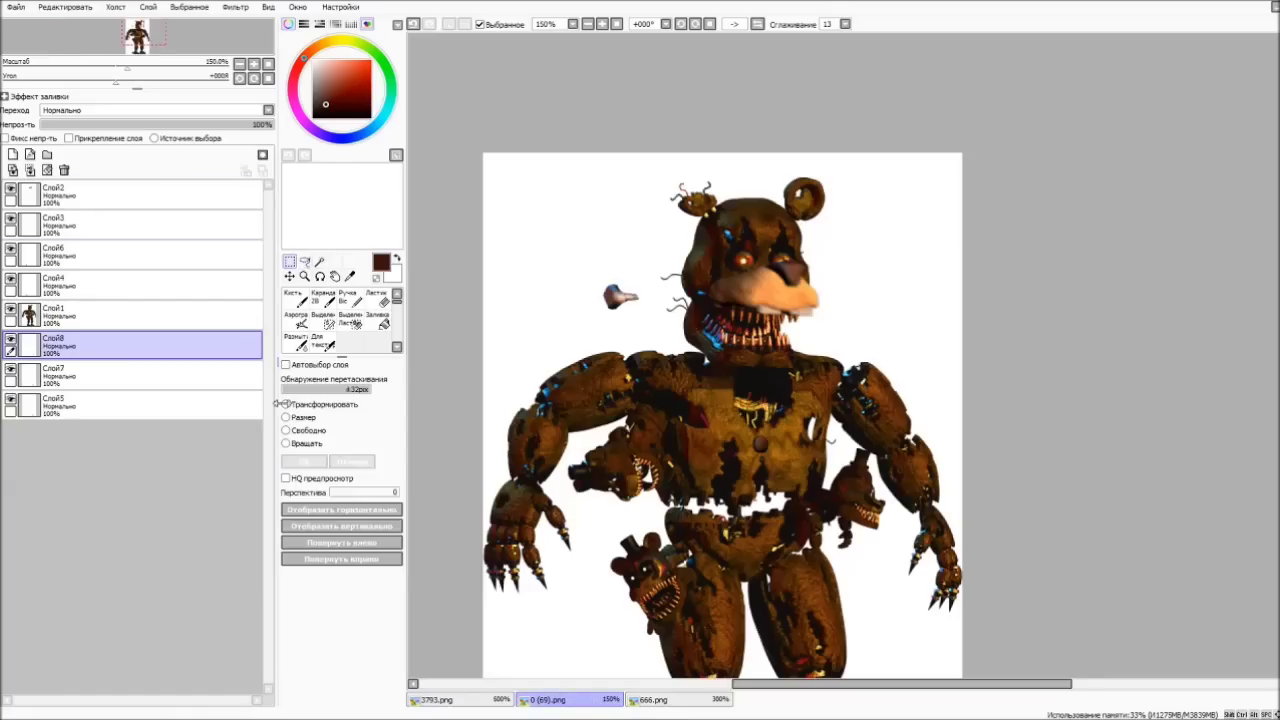
key(ctrl+t)
scroll(607, 273, up, 1)
key(Return)
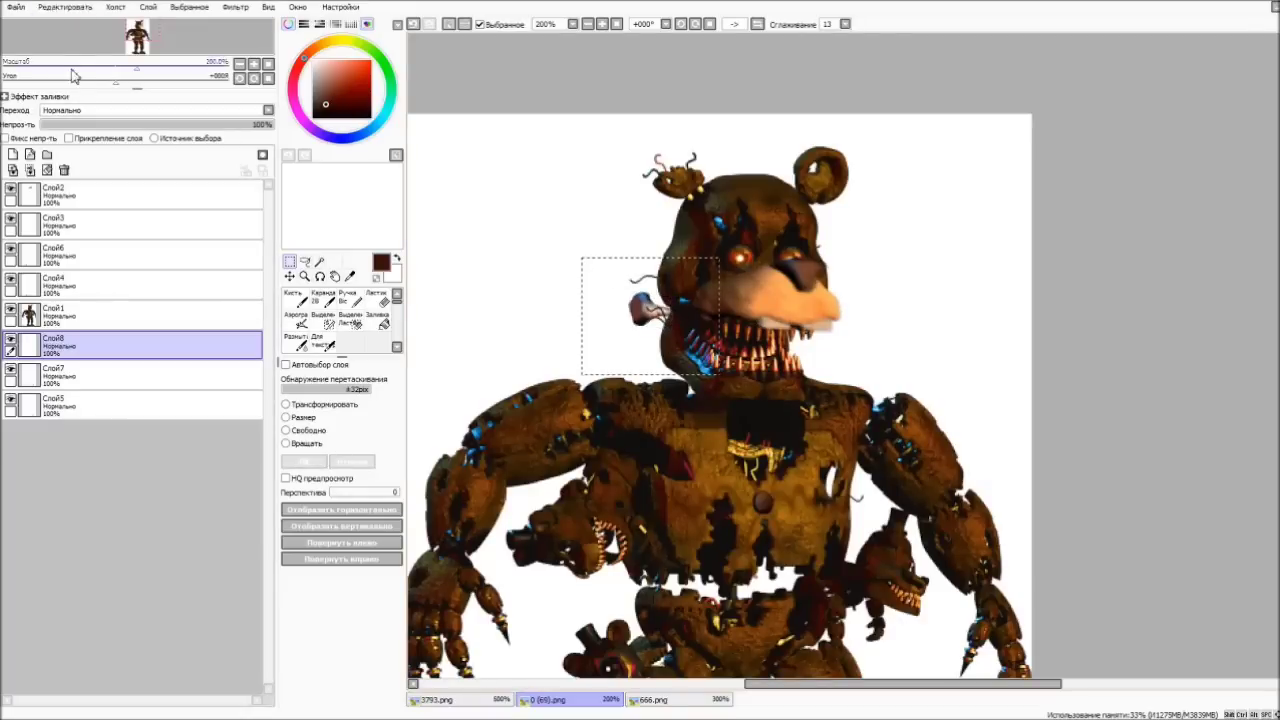
- Paste another copy of the neck bolt onto its own layer beneath the body and look through the open images
key(ctrl+v)
scroll(720, 303, down, 2)
scroll(720, 303, up, 2)
scroll(720, 303, down, 1)
key(ctrl+Tab)
key(ctrl+Tab)
key(ctrl+Tab)
- Outline the left hand on Слой1 with the Lasso, then enlarge it and turn it slightly toward the body
scroll(560, 480, up, 3)
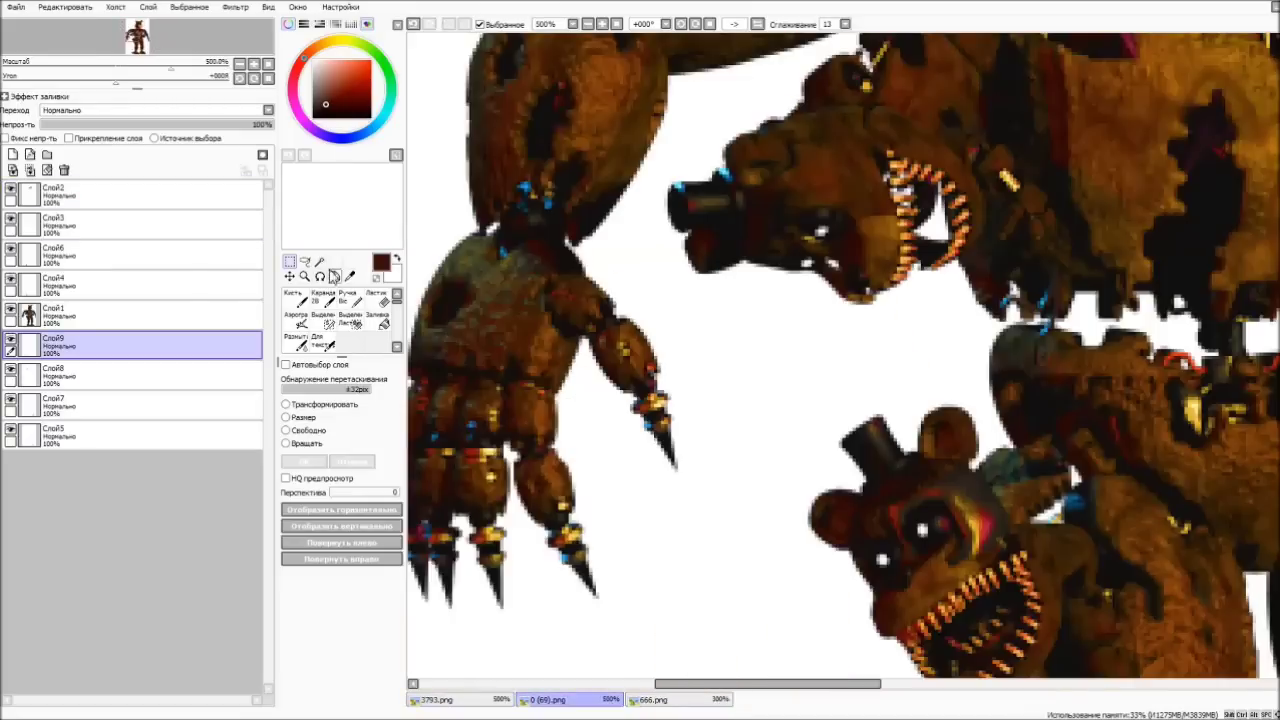
click(304, 261)
scroll(776, 490, down, 1)
drag(632, 604, 775, 510)
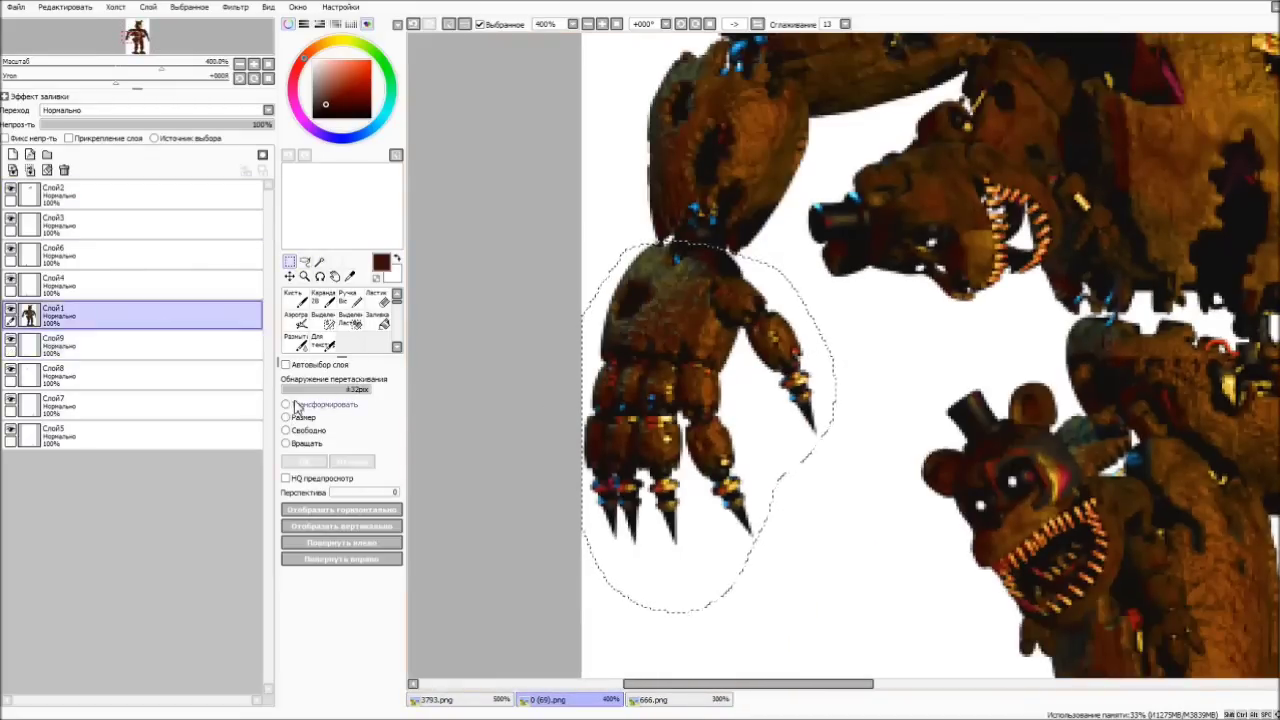
key(ctrl+t)
drag(874, 617, 1057, 252)
key(Escape)
scroll(1057, 252, down, 3)
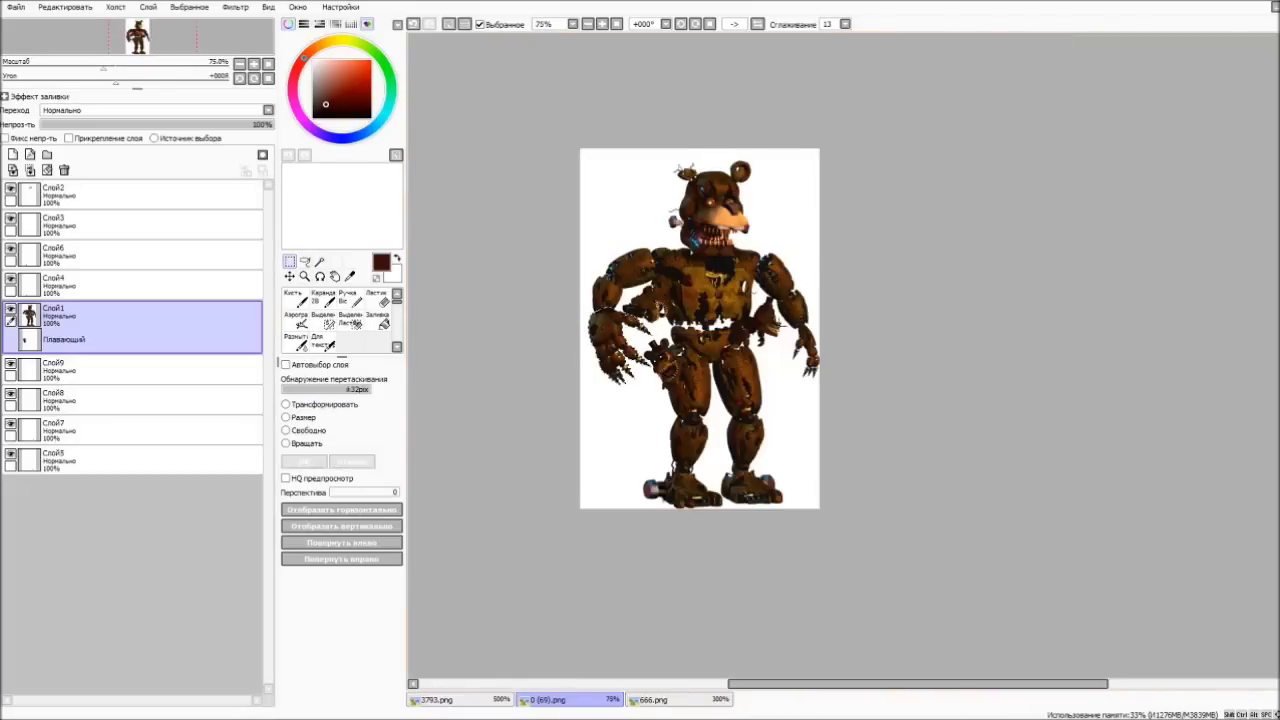
- Select the hand on the image's right side on Слой1, enlarge it and fit it to the end of its forearm
scroll(800, 350, up, 4)
mouse_move(724, 228)
mouse_down()
mouse_move(975, 680)
mouse_move(700, 250)
mouse_up()
key(ctrl+t)
scroll(985, 548, down, 4)
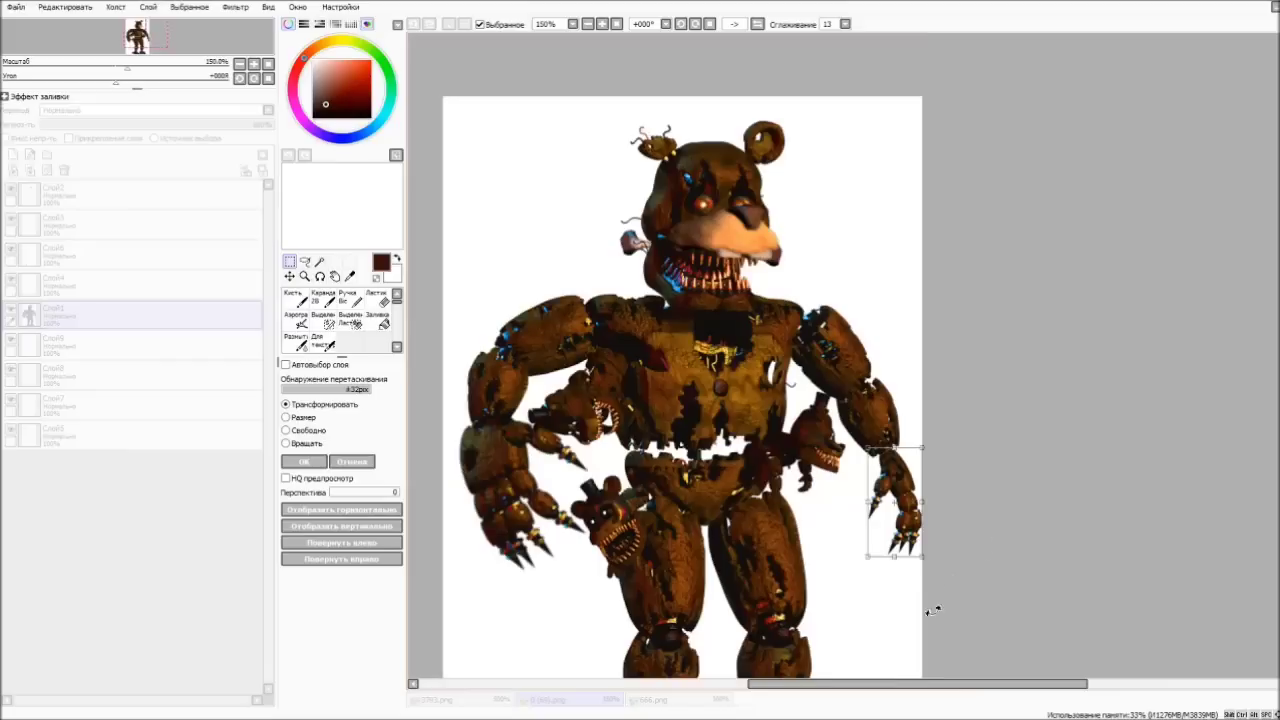
drag(950, 601, 891, 514)
key(Return)
scroll(640, 430, down, 3)
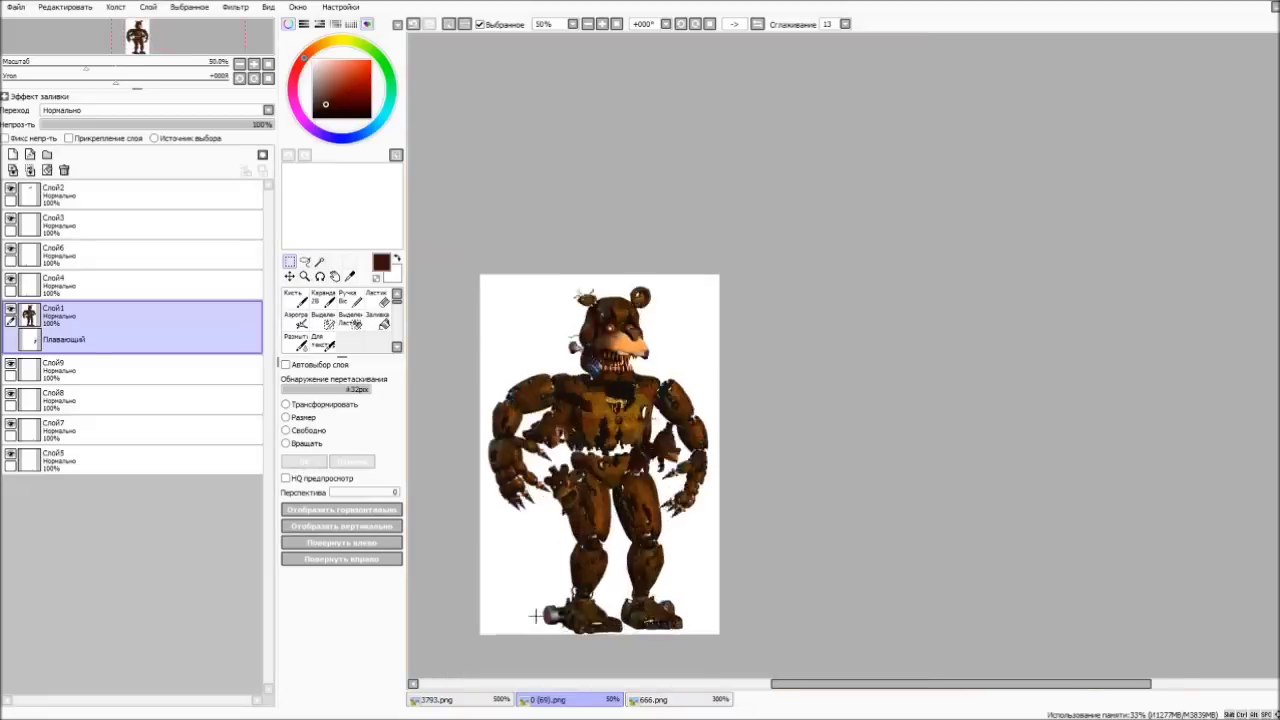
- Select the round dark knee joint of the leg on the image's left side on Слой1 and enlarge it
scroll(640, 430, up, 2)
click(660, 699)
click(440, 699)
click(550, 699)
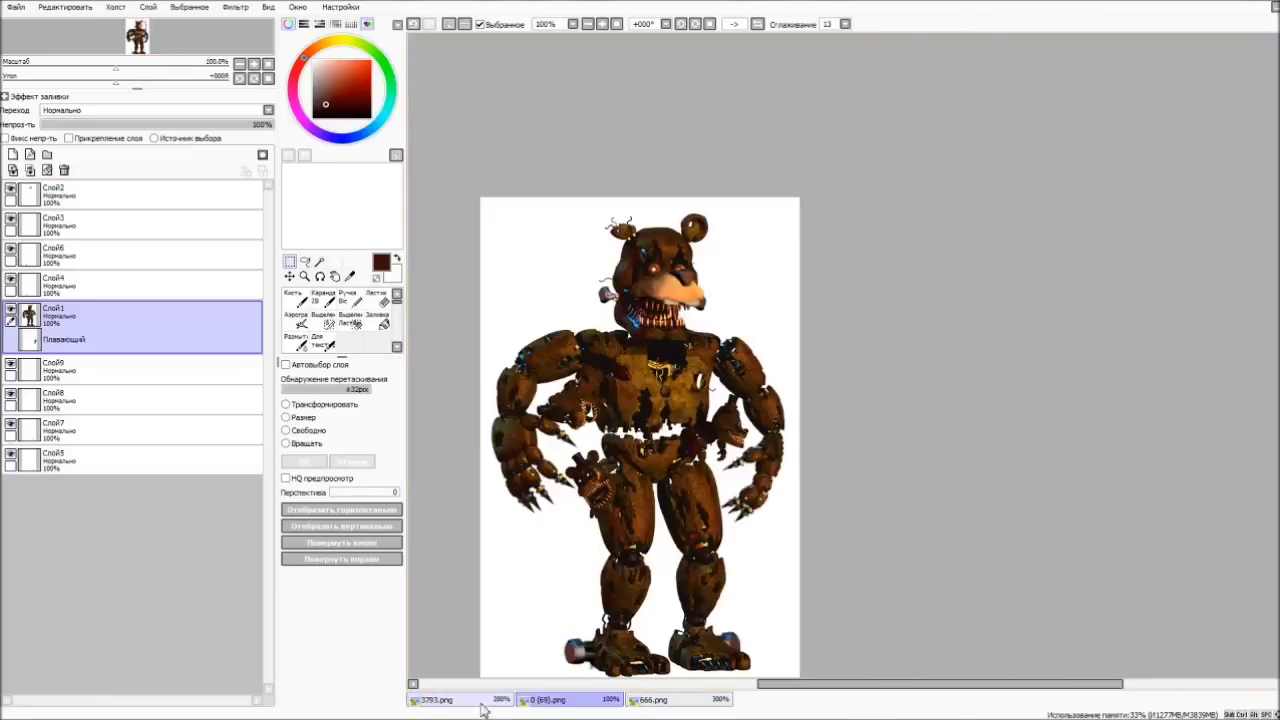
scroll(750, 490, up, 5)
scroll(900, 360, up, 2)
drag(780, 200, 790, 210)
key(ctrl+t)
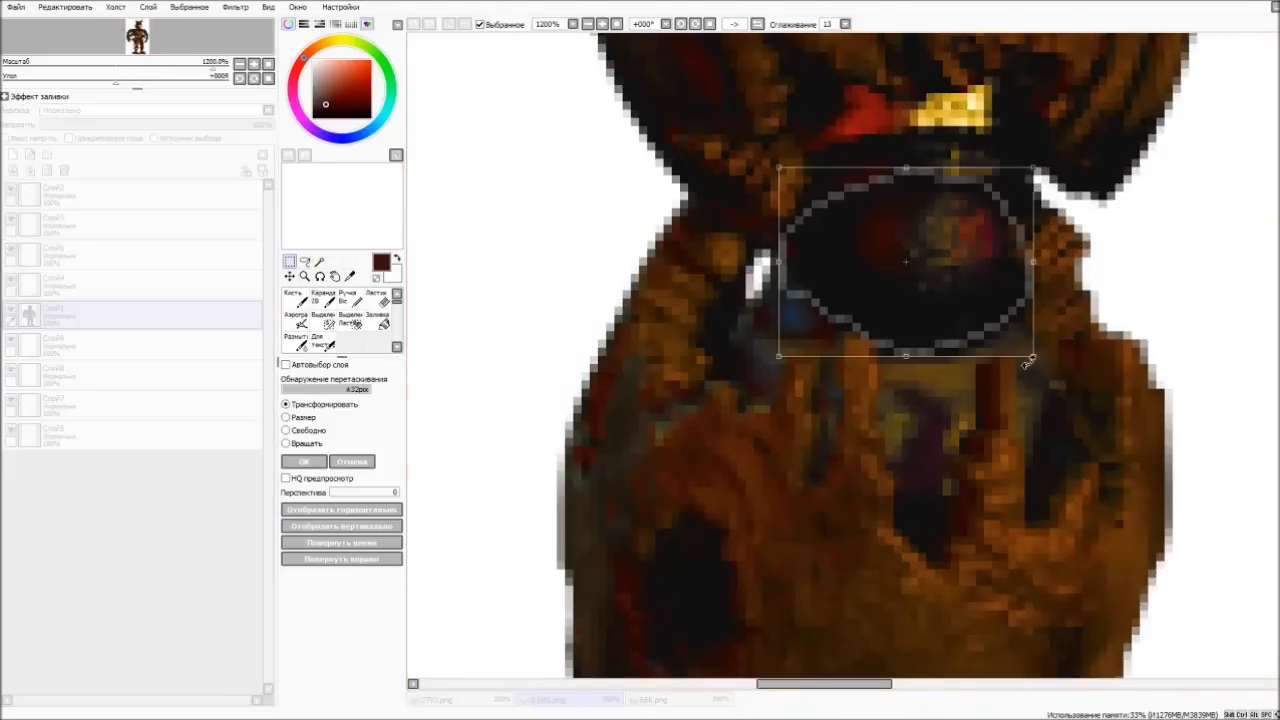
drag(1128, 371, 1165, 424)
key(Return)
- Copy the enlarged knee joint onto a new layer and place it over the other knee
scroll(1000, 430, down, 3)
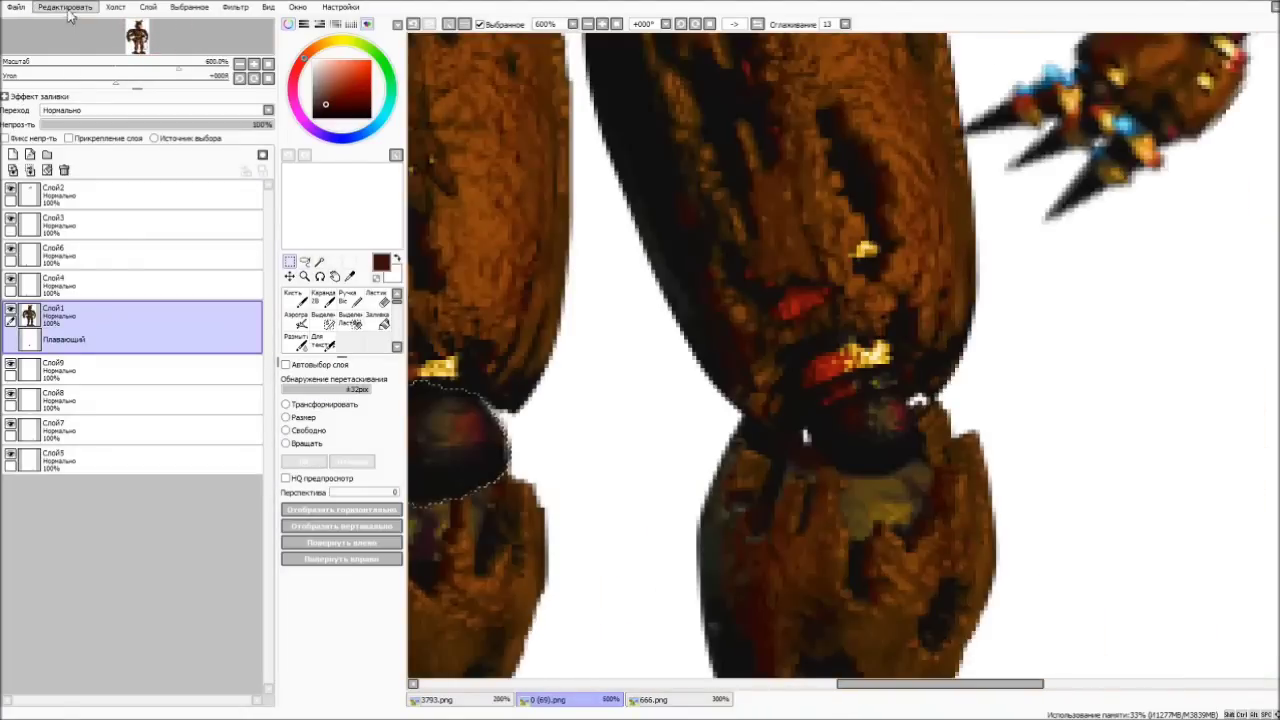
scroll(895, 462, down, 5)
scroll(895, 462, up, 3)
- Check the eyes in 3793.png, then paint over both red eyes of the bear on Слой1 with the black Brush
click(440, 699)
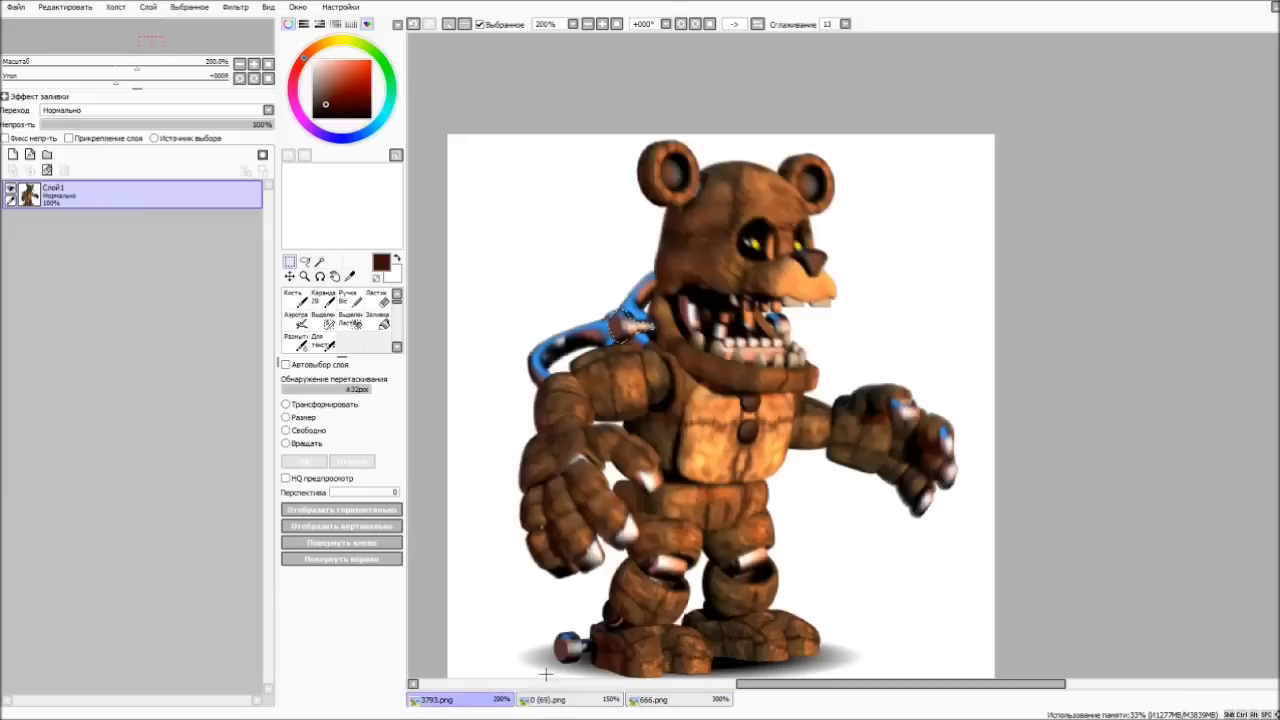
click(548, 699)
scroll(808, 200, up, 6)
click(150, 343)
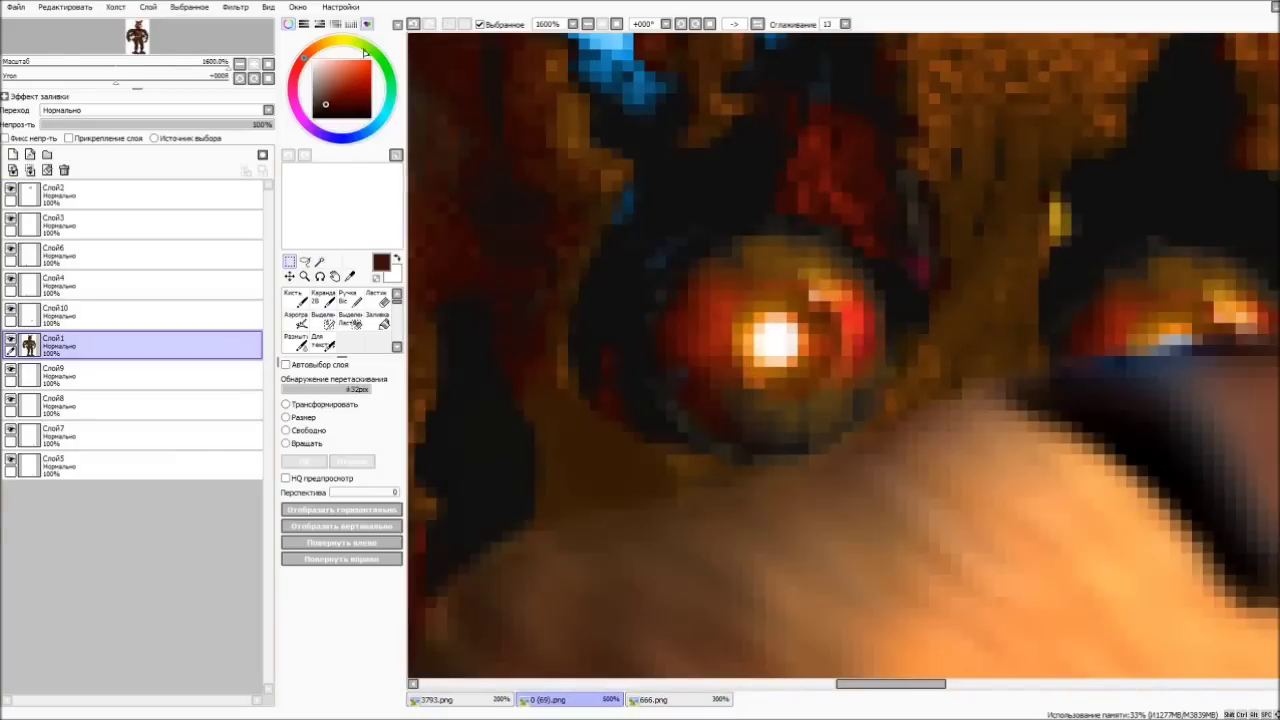
click(295, 297)
mouse_move(682, 396)
mouse_down()
mouse_move(609, 320)
mouse_move(826, 86)
mouse_up()
mouse_move(1113, 300)
mouse_down()
mouse_move(886, 300)
mouse_move(1008, 387)
mouse_up()
scroll(1006, 382, down, 3)
scroll(829, 257, down, 3)
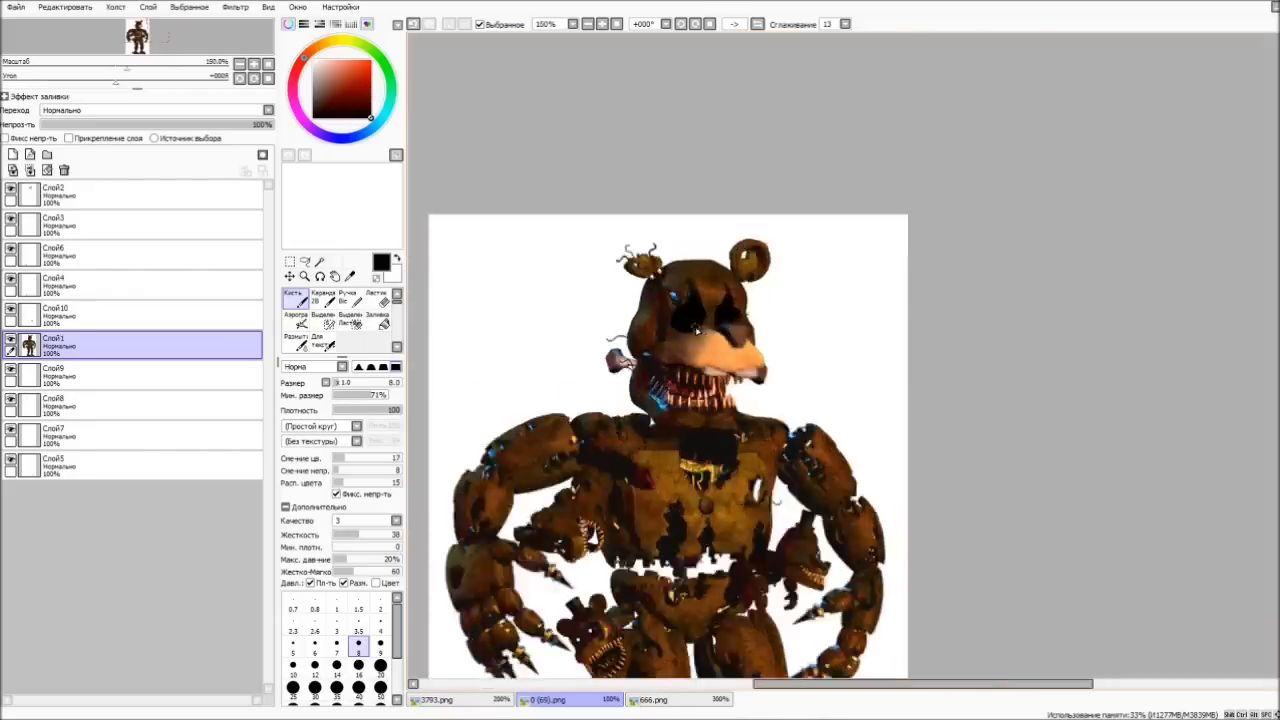
- Add a new layer above Слой1 and paint a round yellow pupil in each black eye socket
click(650, 699)
click(505, 700)
click(548, 699)
scroll(719, 388, up, 4)
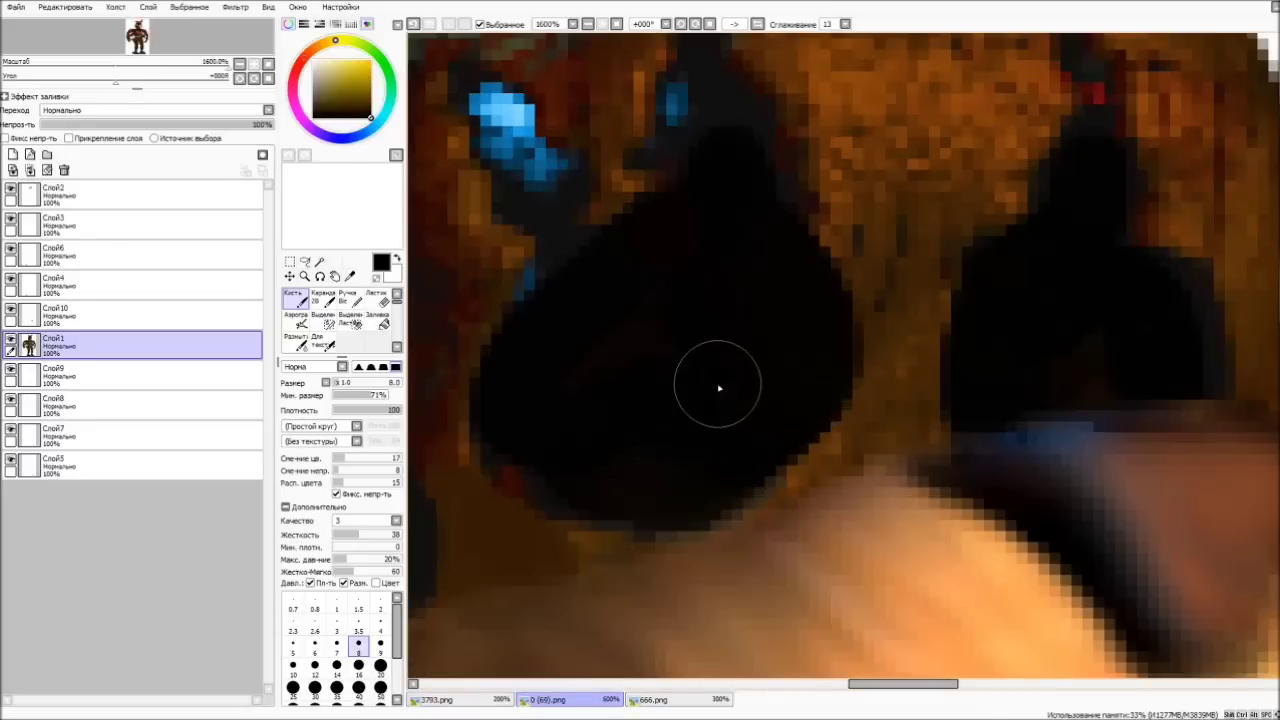
click(13, 155)
drag(720, 375, 749, 366)
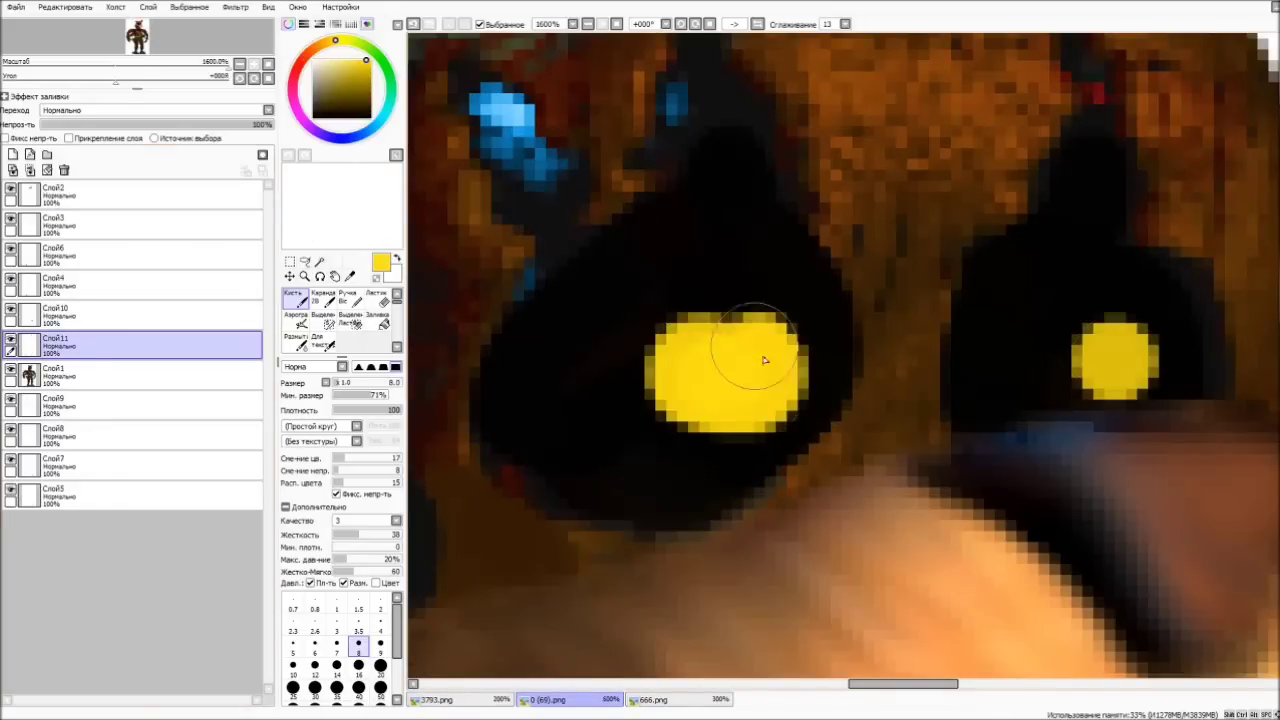
drag(1100, 340, 1110, 355)
- Brush a soft yellow glow around both pupils
click(296, 340)
drag(720, 380, 760, 470)
mouse_move(1100, 340)
mouse_down()
mouse_move(1046, 429)
mouse_move(993, 425)
mouse_up()
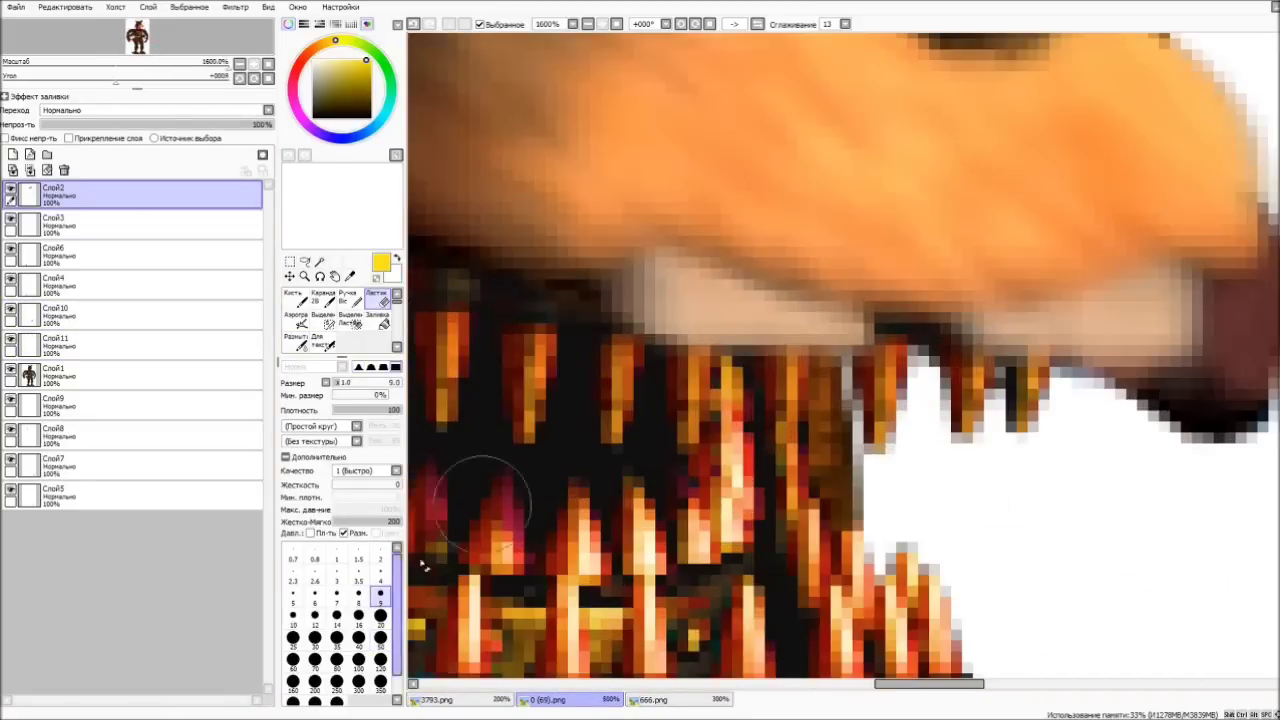
- Erase the flat teeth under the muzzle on Слой2 and replace them with two downward-pointing silver cone fangs from the fnaf_photoshop image
mouse_move(483, 500)
mouse_down()
mouse_move(828, 357)
mouse_move(1120, 329)
mouse_up()
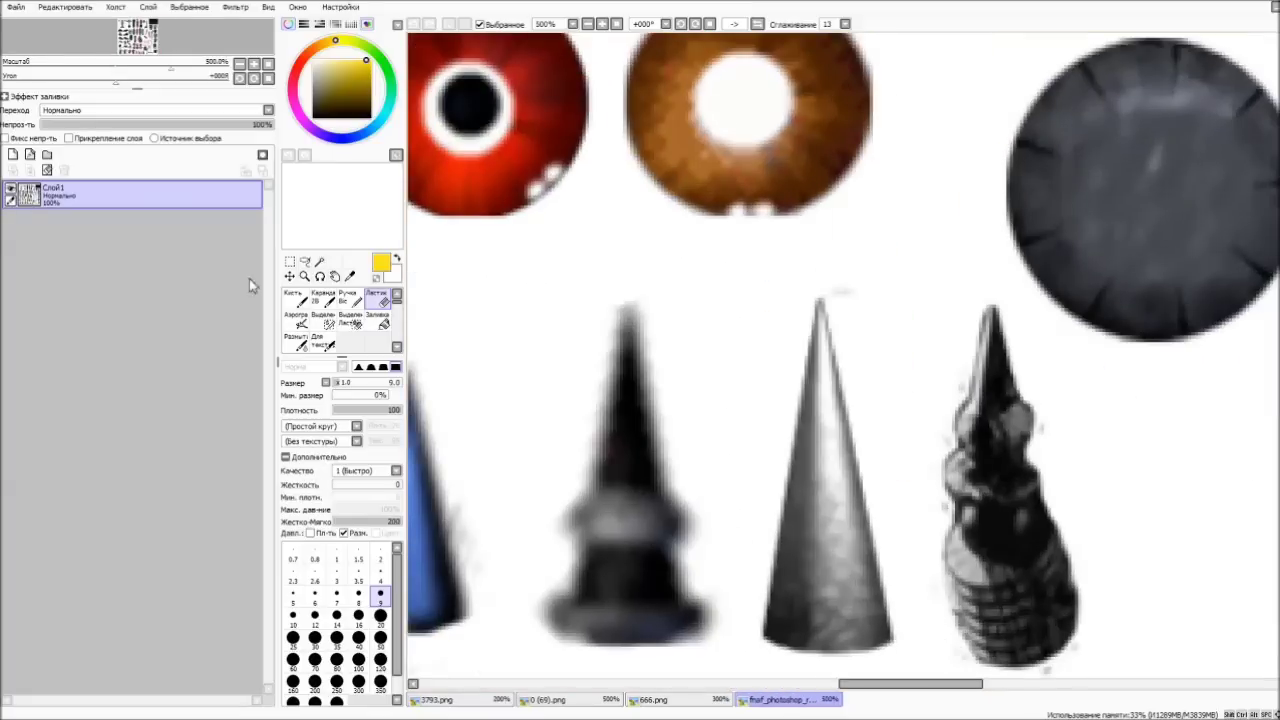
drag(930, 640, 763, 338)
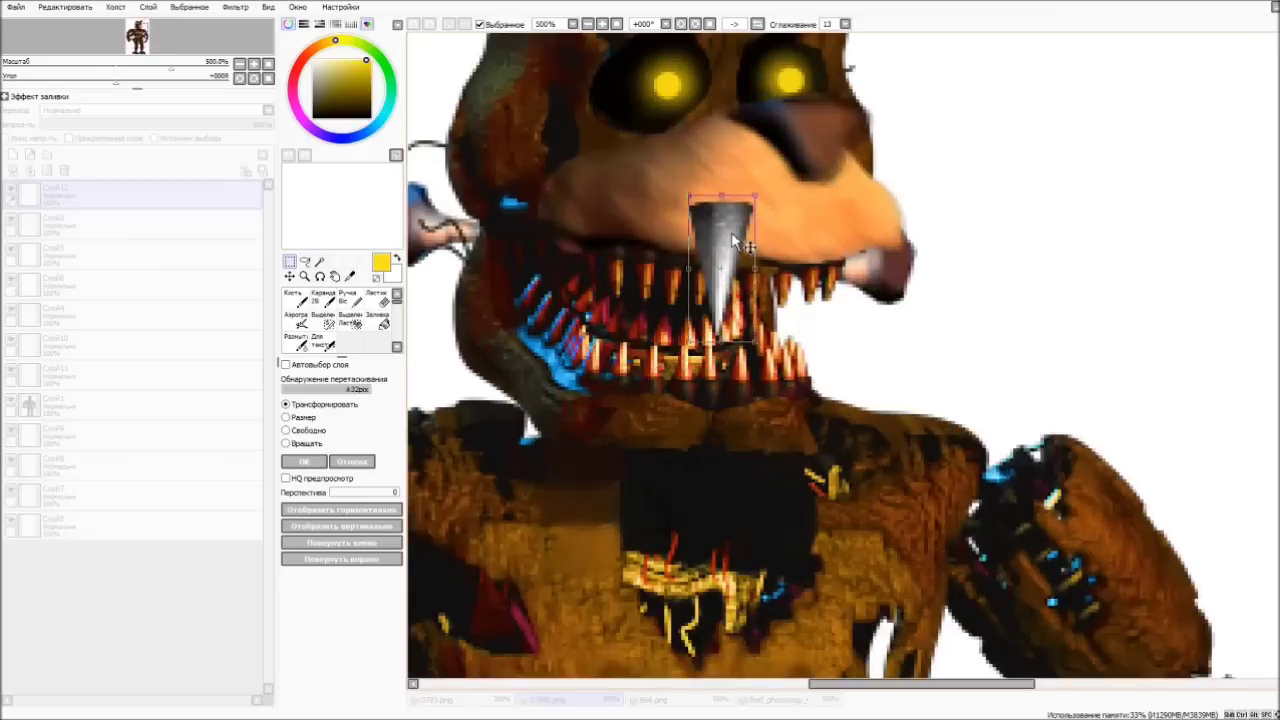
key(Return)
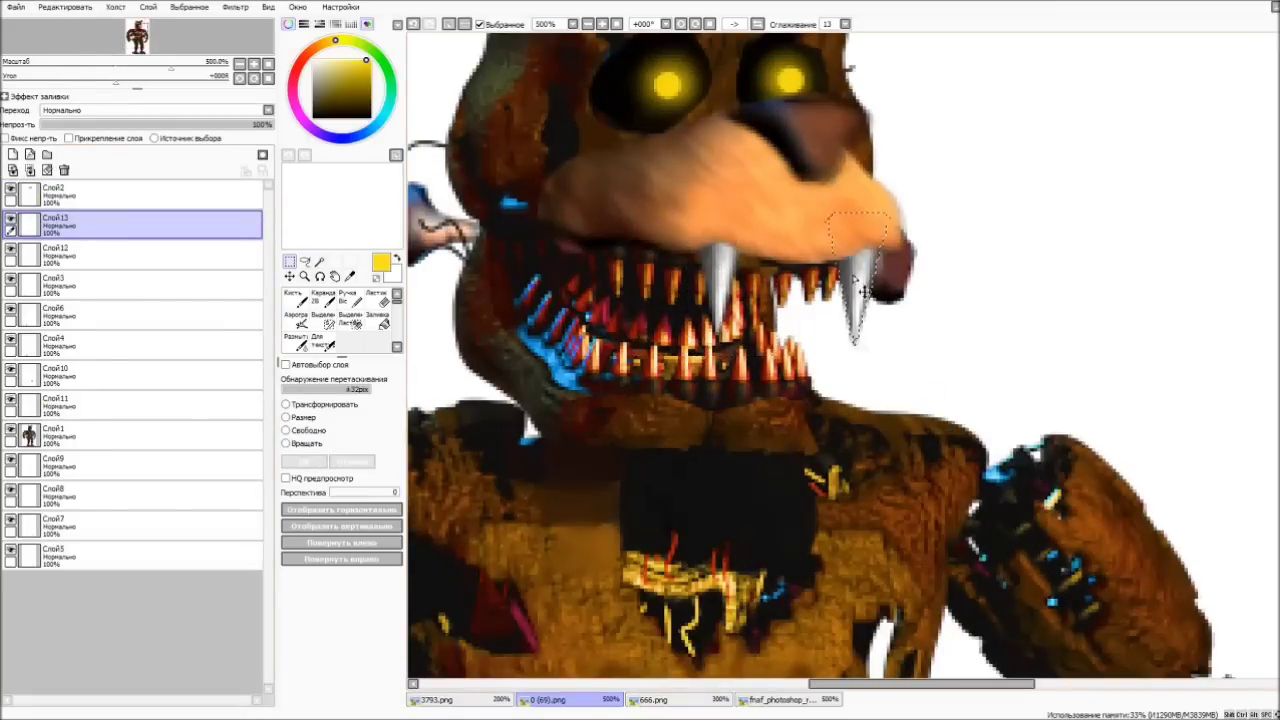
key(ctrl+v)
- Paint black over the row of small upper teeth inside the mouth on Слой1
scroll(740, 330, up, 3)
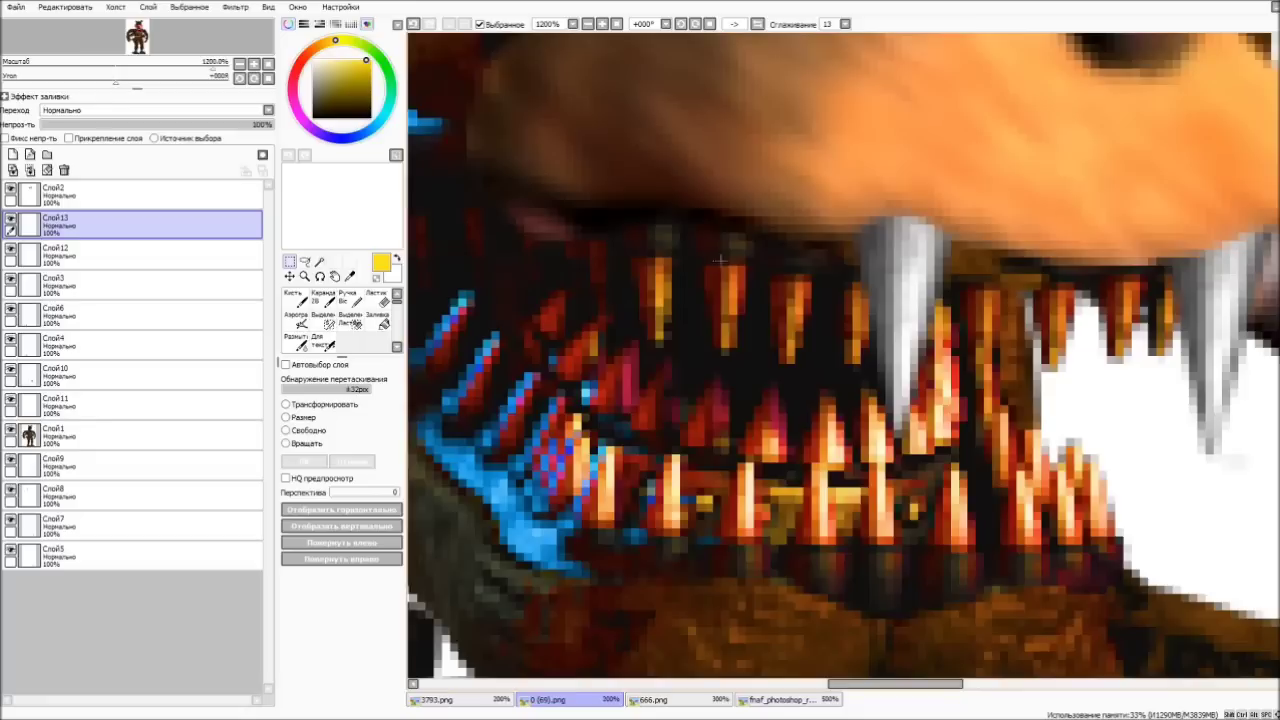
scroll(740, 330, down, 2)
key(b)
scroll(993, 362, up, 3)
mouse_move(580, 400)
mouse_down()
mouse_move(723, 437)
mouse_move(600, 490)
mouse_up()
key(ctrl+z)
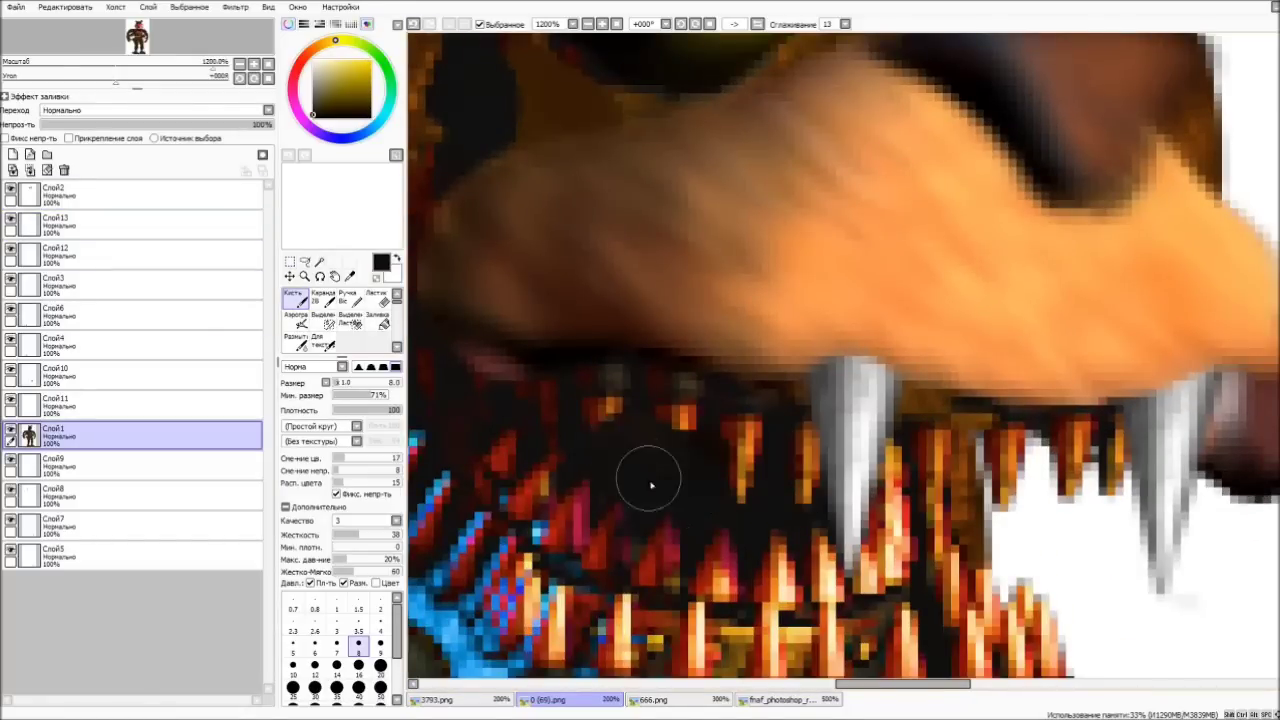
scroll(769, 447, up, 1)
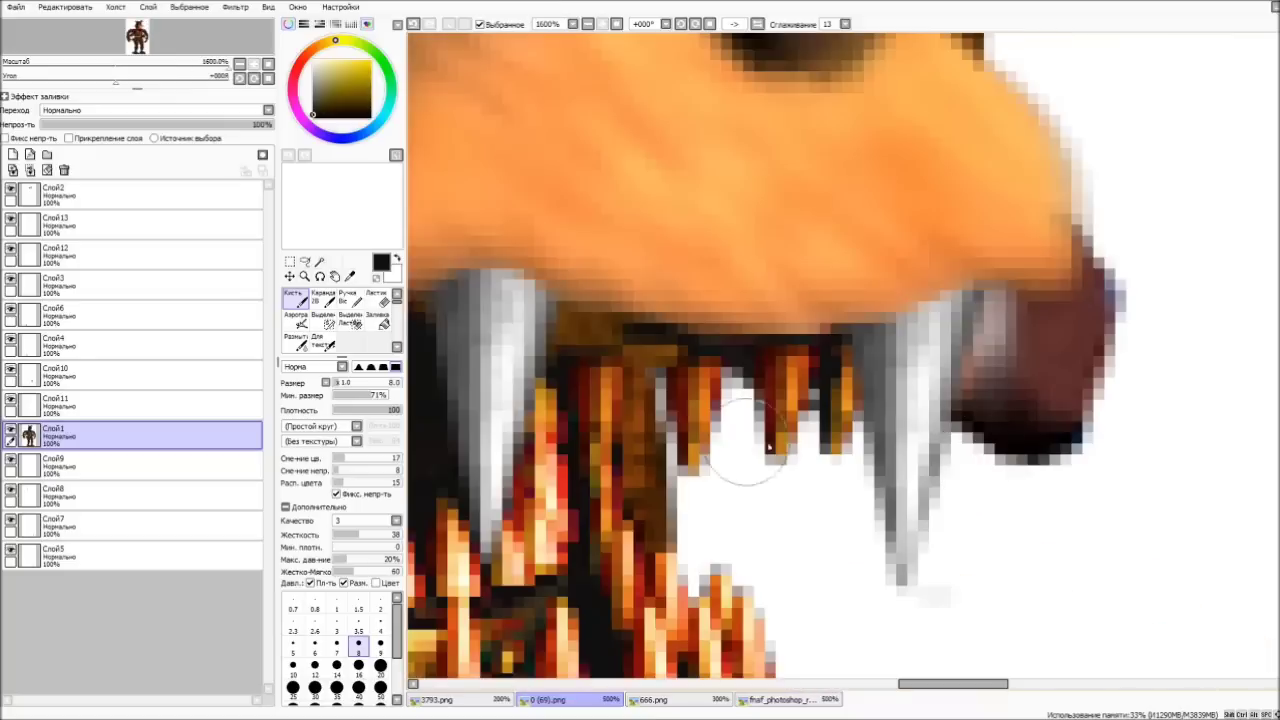
- Erase the remaining small upper teeth between the two silver fangs on Слой1
key(e)
mouse_move(600, 340)
mouse_down()
mouse_move(674, 354)
mouse_move(849, 448)
mouse_up()
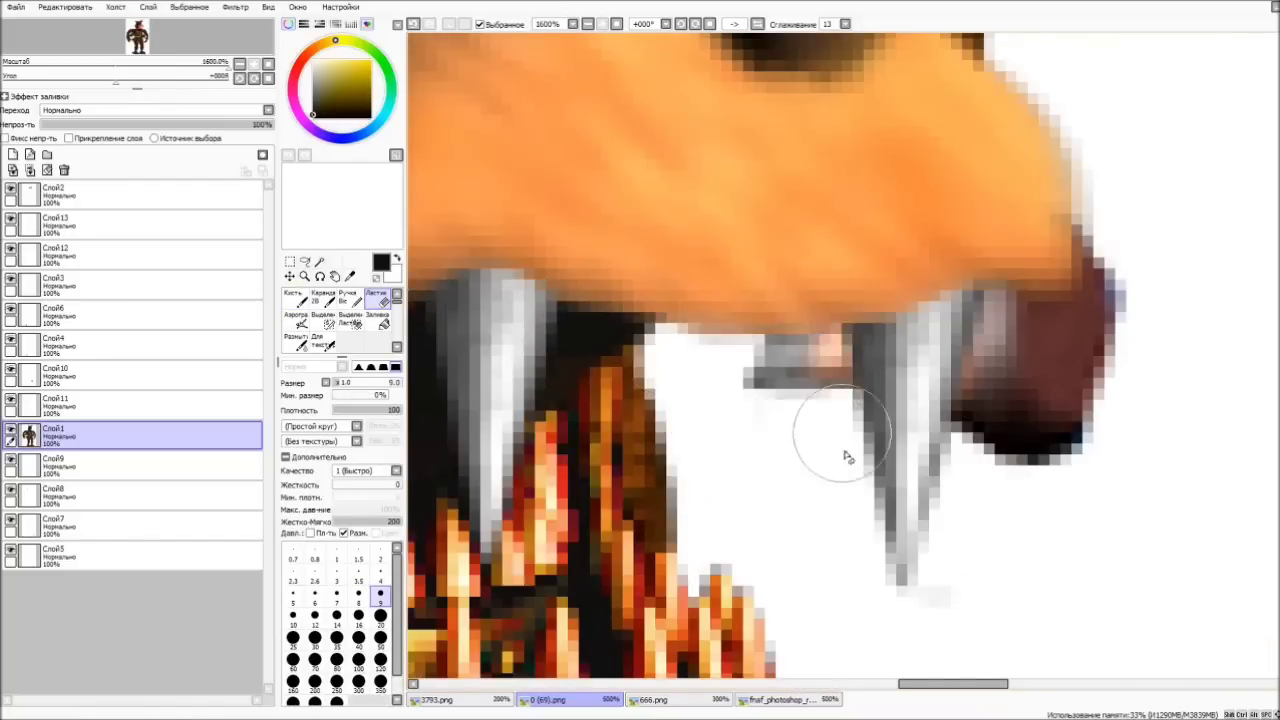
scroll(849, 448, down, 5)
scroll(507, 390, up, 5)
- Move the neck bolt on Слой9 inward behind the front of the muzzle
click(60, 460)
key(ctrl+t)
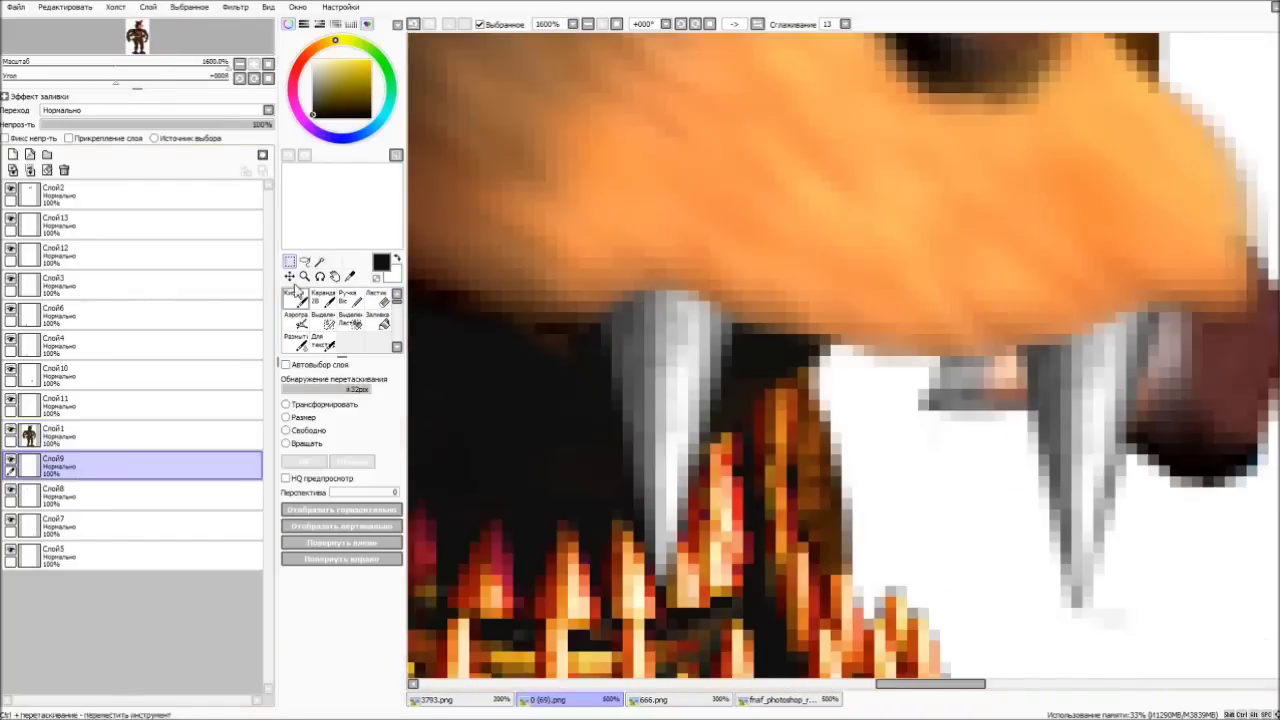
key(ctrl+0)
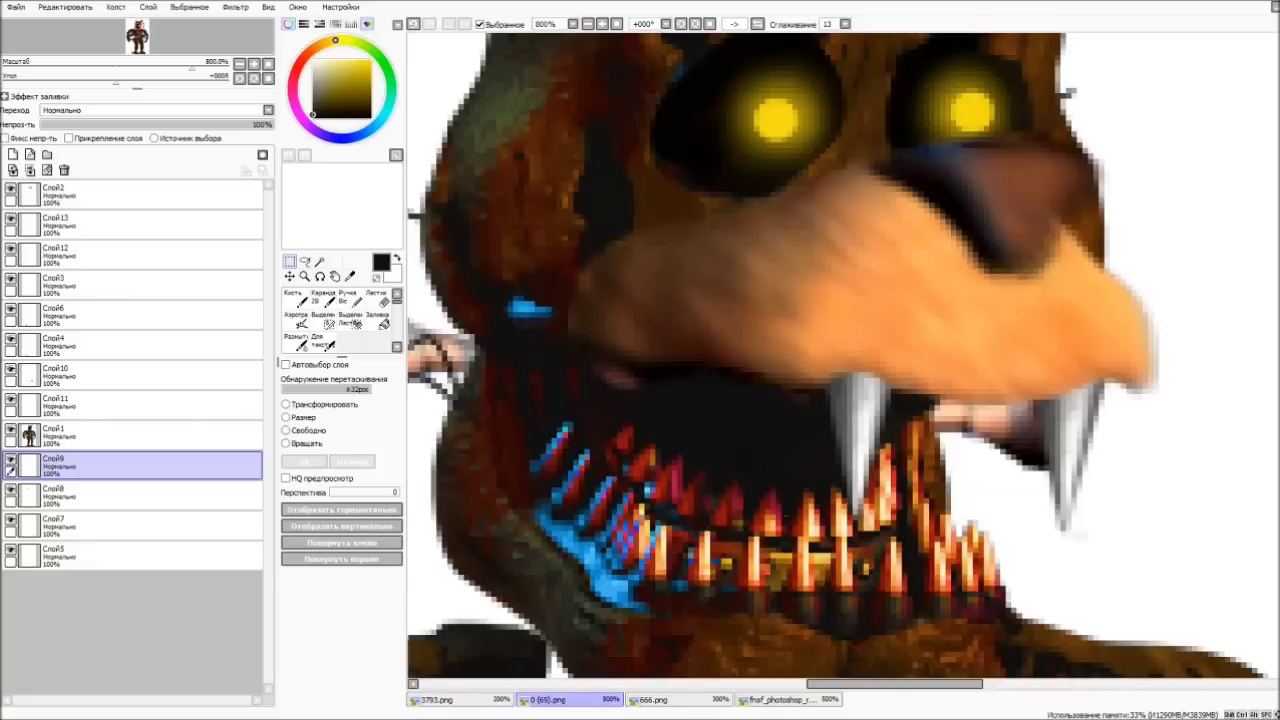
key(ctrl+0)
- Erase the mini bear under the arm on the image's left side of Слой1, using an Eraser size of 16
scroll(650, 300, up, 5)
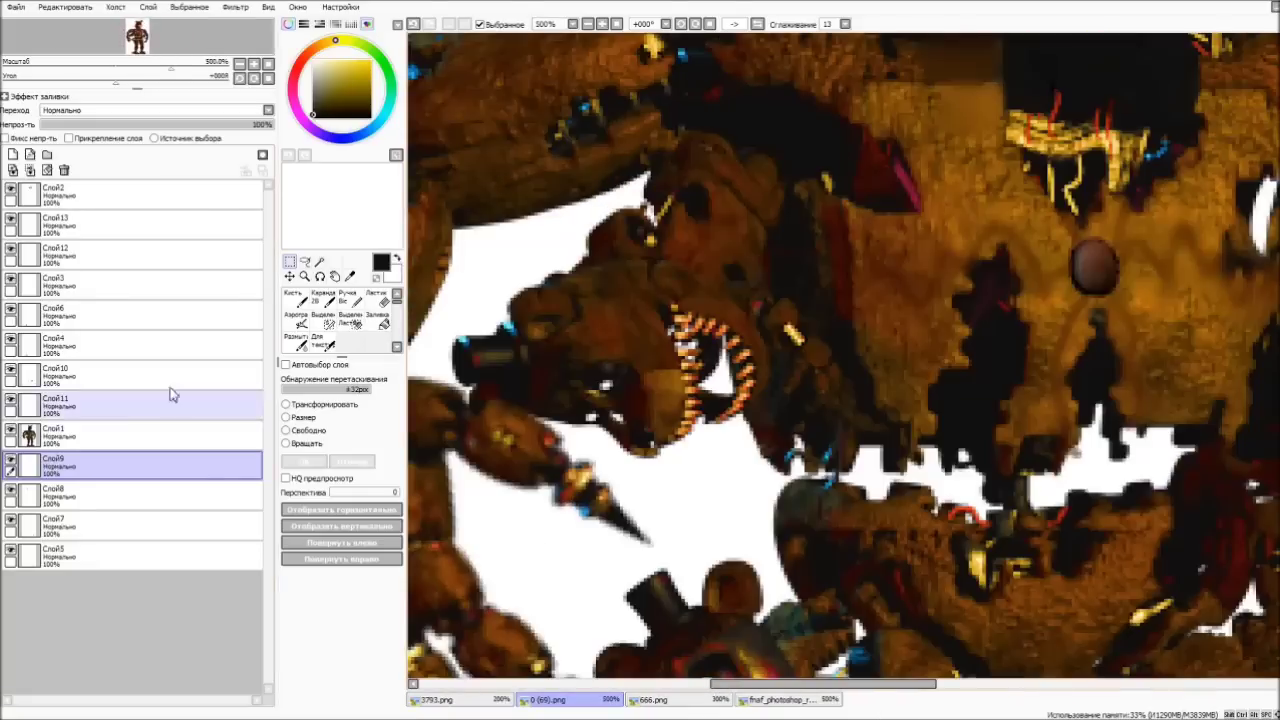
click(60, 437)
key(e)
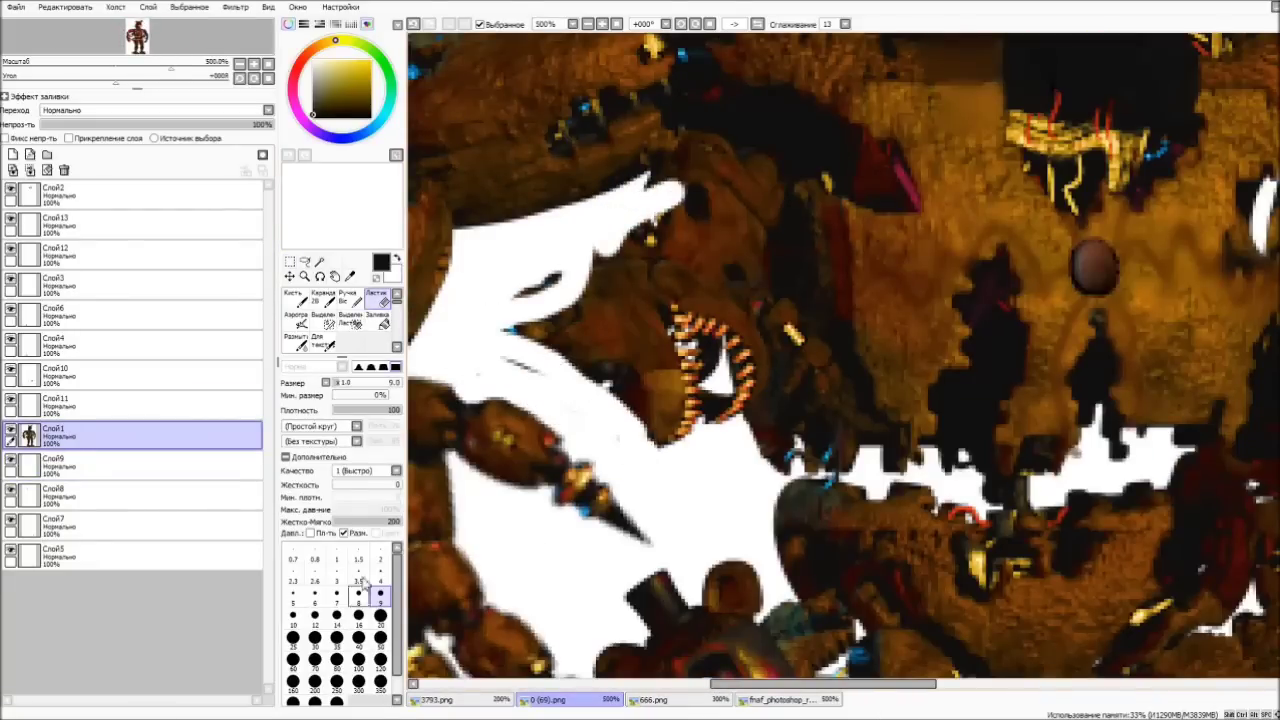
click(358, 615)
drag(670, 430, 549, 372)
mouse_move(652, 218)
mouse_down()
mouse_move(735, 277)
mouse_move(609, 331)
mouse_up()
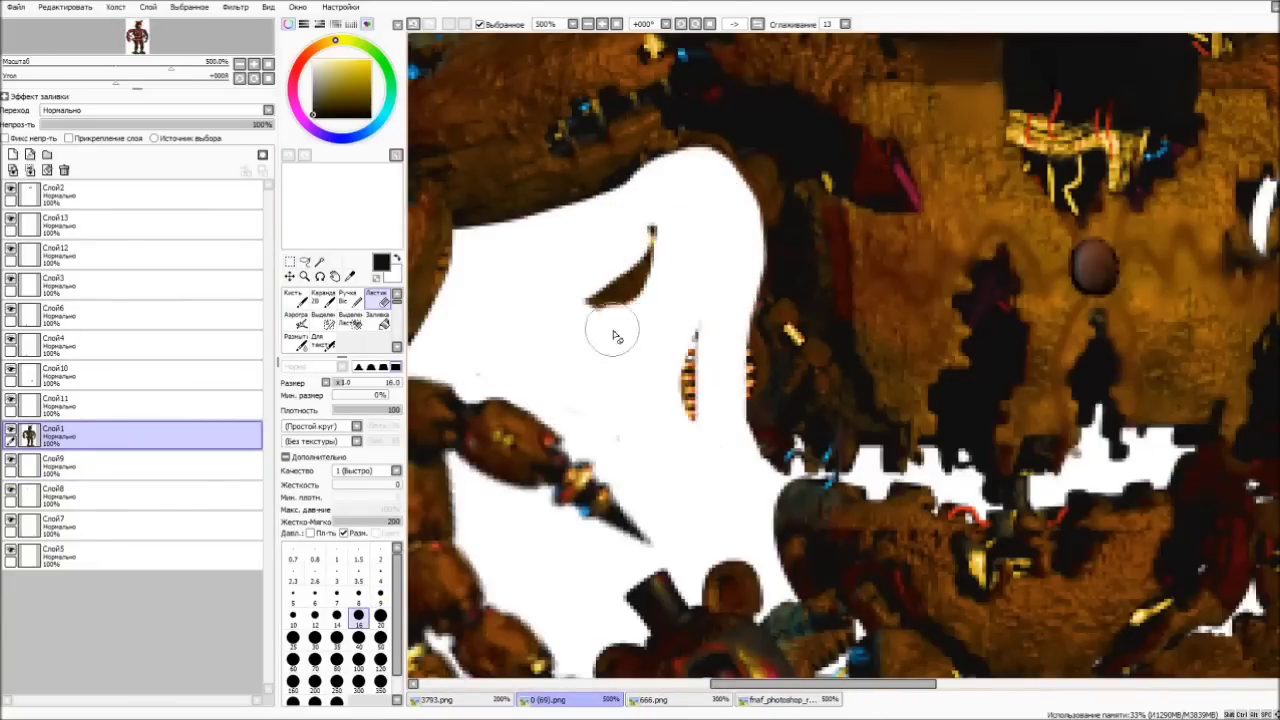
- Darken the torso's side where the mini bear was attached and clean its edge with the Eraser
scroll(620, 340, up, 4)
key(b)
mouse_move(838, 509)
mouse_down()
mouse_move(963, 600)
mouse_move(870, 376)
mouse_up()
key(e)
mouse_move(660, 250)
mouse_down()
mouse_move(828, 234)
mouse_move(760, 420)
mouse_up()
scroll(714, 334, down, 4)
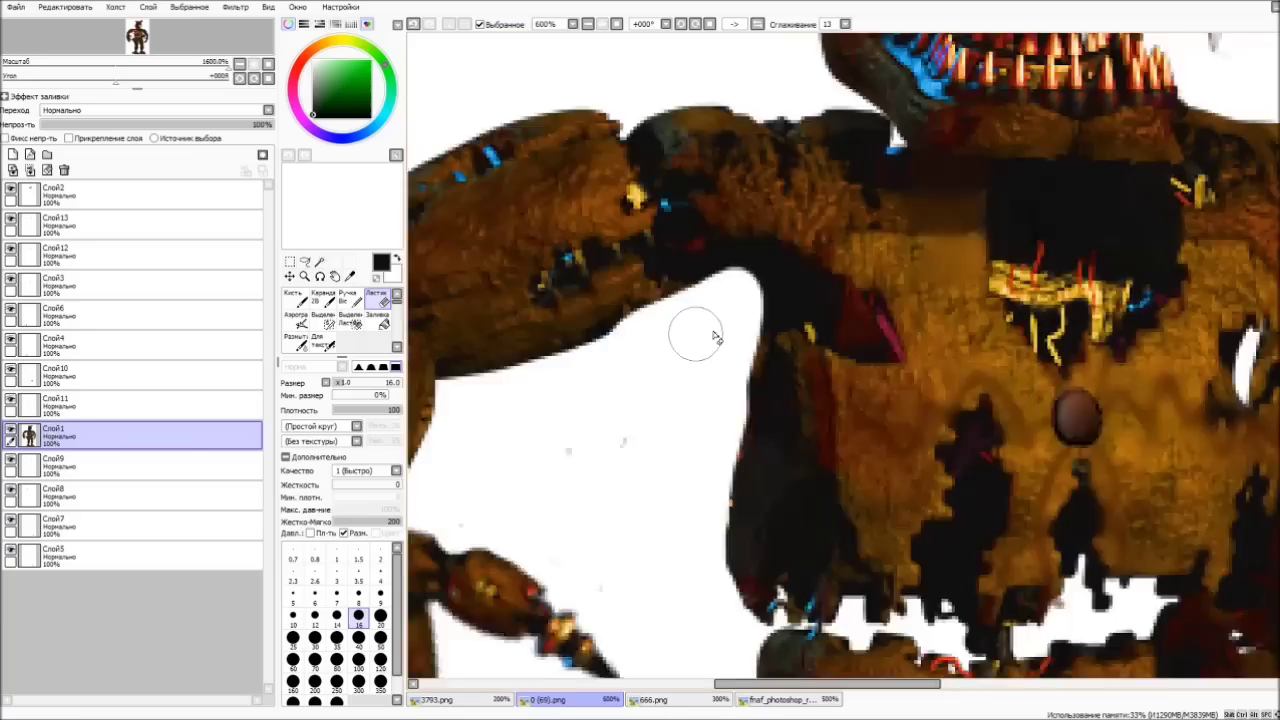
- Erase the part of the mini bear that protrudes from the thigh on the image's left side
scroll(601, 663, up, 4)
scroll(491, 391, down, 3)
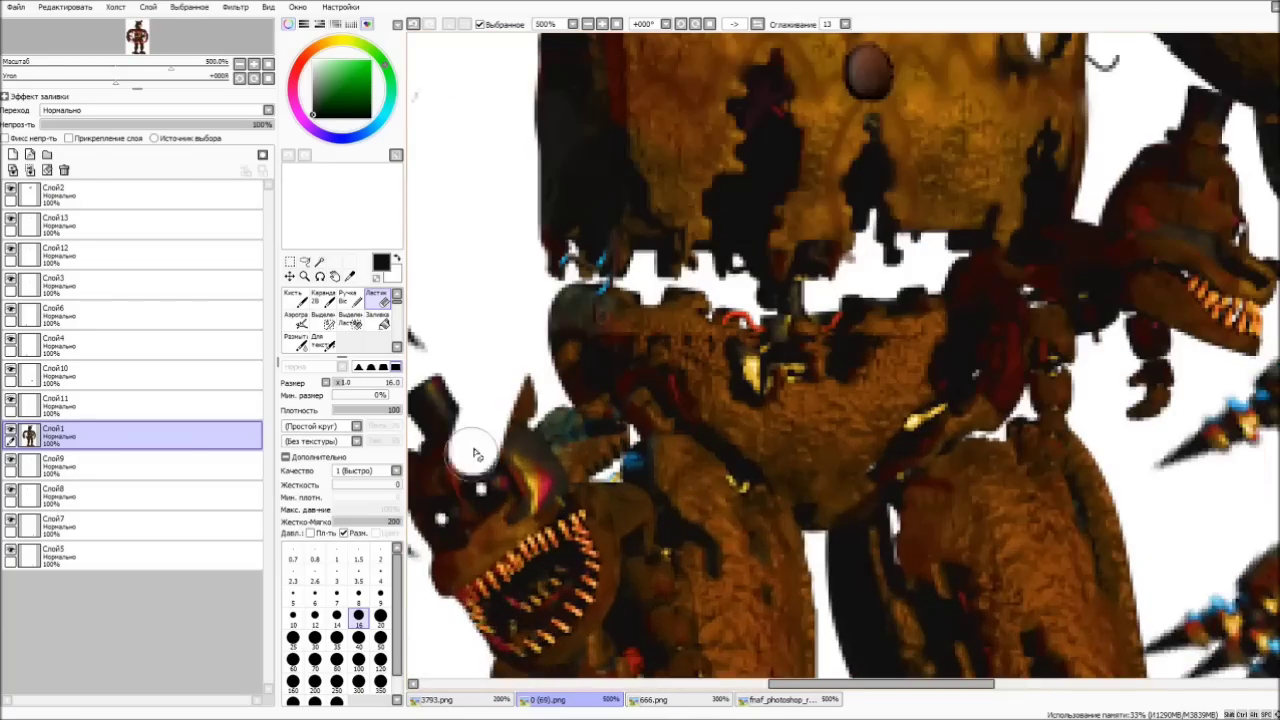
scroll(622, 450, up, 2)
drag(622, 450, 691, 286)
scroll(777, 423, down, 2)
drag(777, 423, 766, 120)
- Outline the thigh's outer edge with the Lasso and paste a copy of it onto a new layer
scroll(766, 120, up, 1)
click(306, 261)
drag(535, 300, 598, 270)
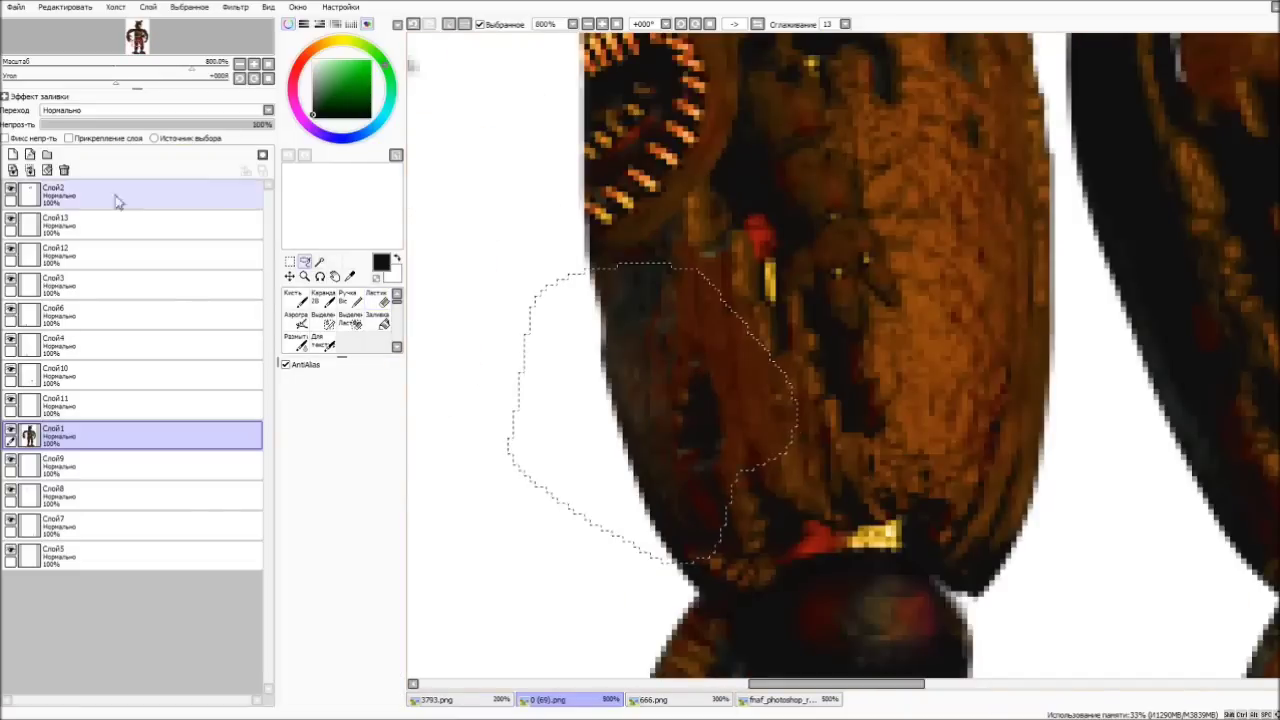
key(ctrl+c)
key(ctrl+v)
- Rotate the thigh patch and move it up over the mini bear's leftover mouth, then paste another patch to cover the rest
key(ctrl+t)
drag(480, 380, 466, 434)
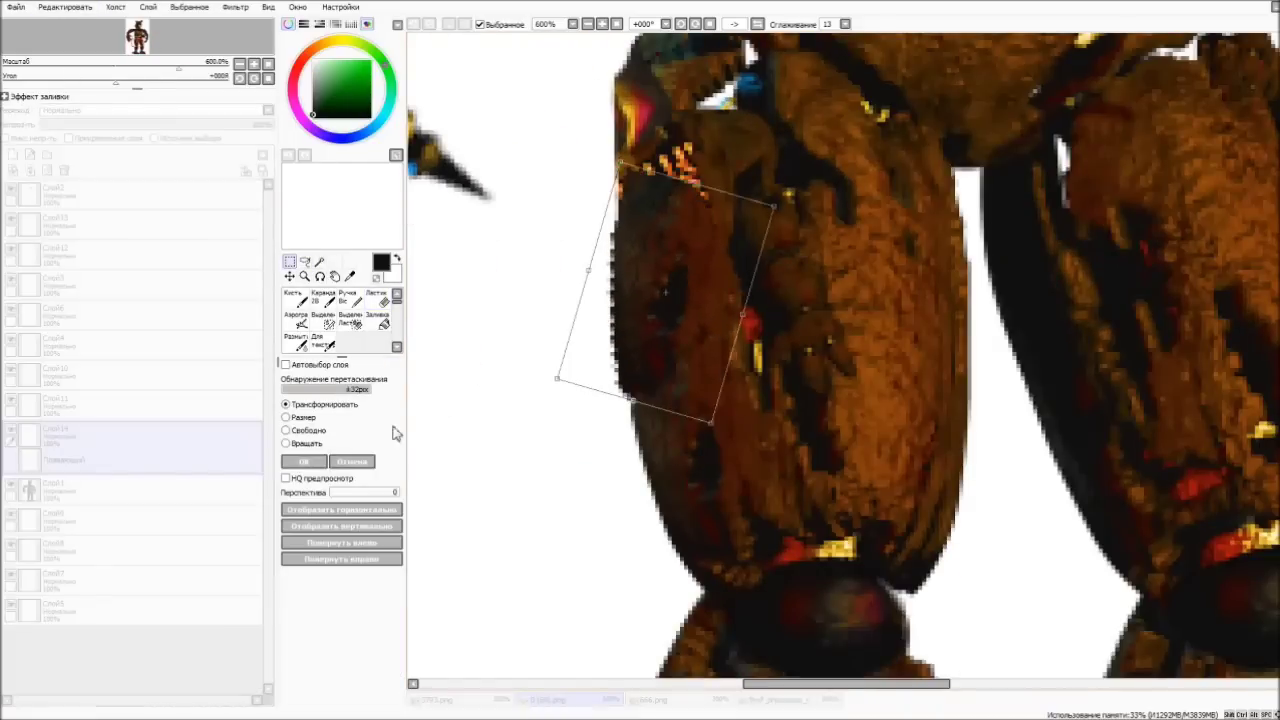
drag(688, 289, 688, 269)
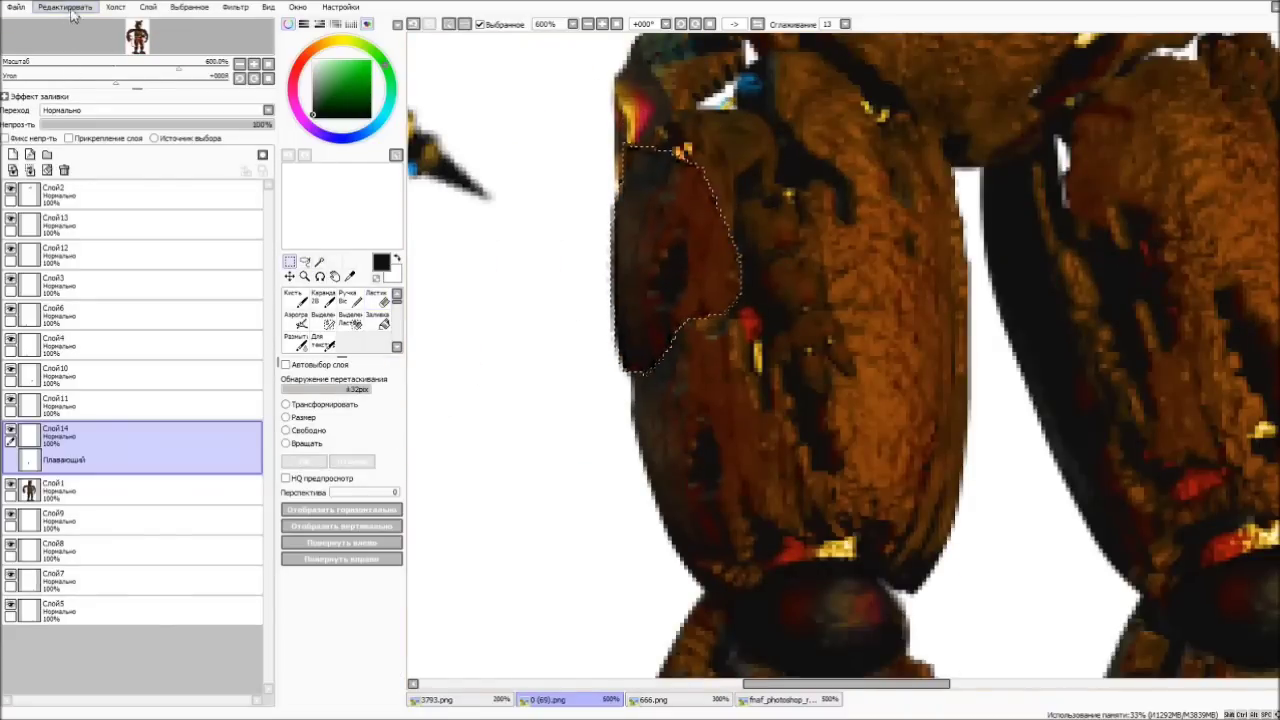
key(Return)
key(ctrl+v)
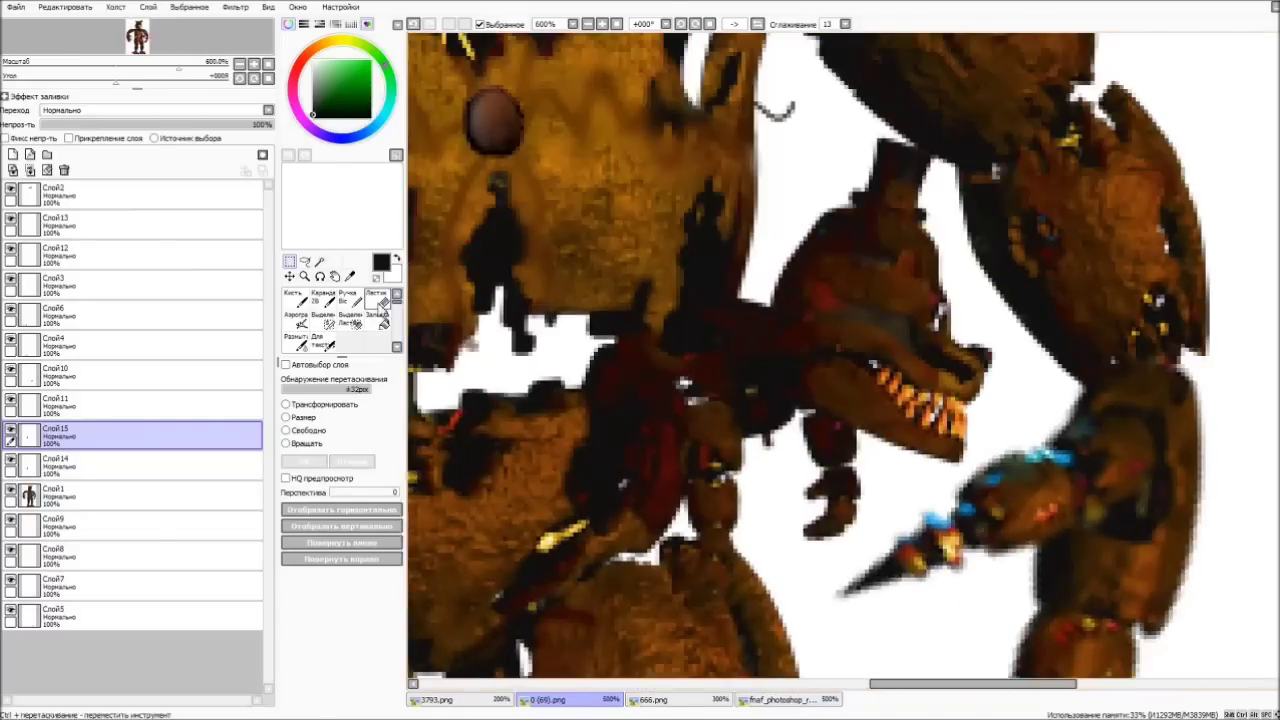
- Erase the mini bear beside the hip on Слой1 and extend the gap between torso and pelvis to the body's edge
click(378, 297)
click(140, 492)
mouse_move(790, 250)
mouse_down()
mouse_move(749, 391)
mouse_move(900, 453)
mouse_up()
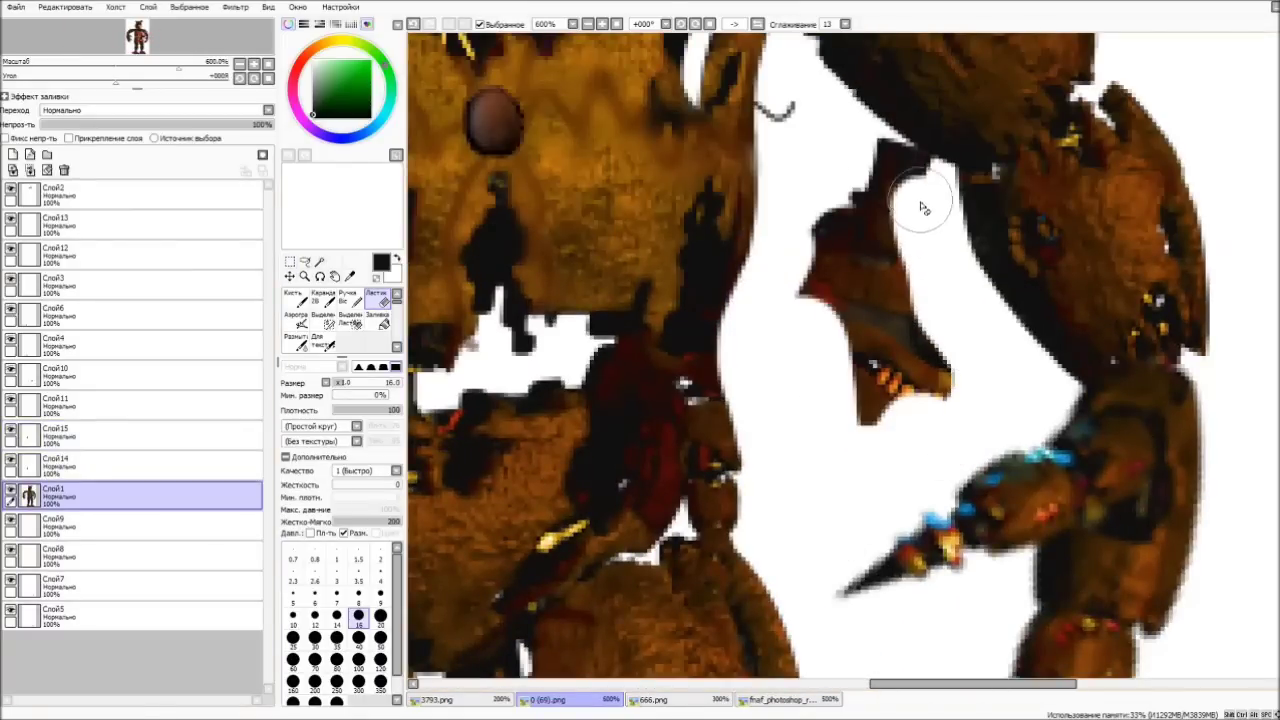
drag(826, 278, 938, 378)
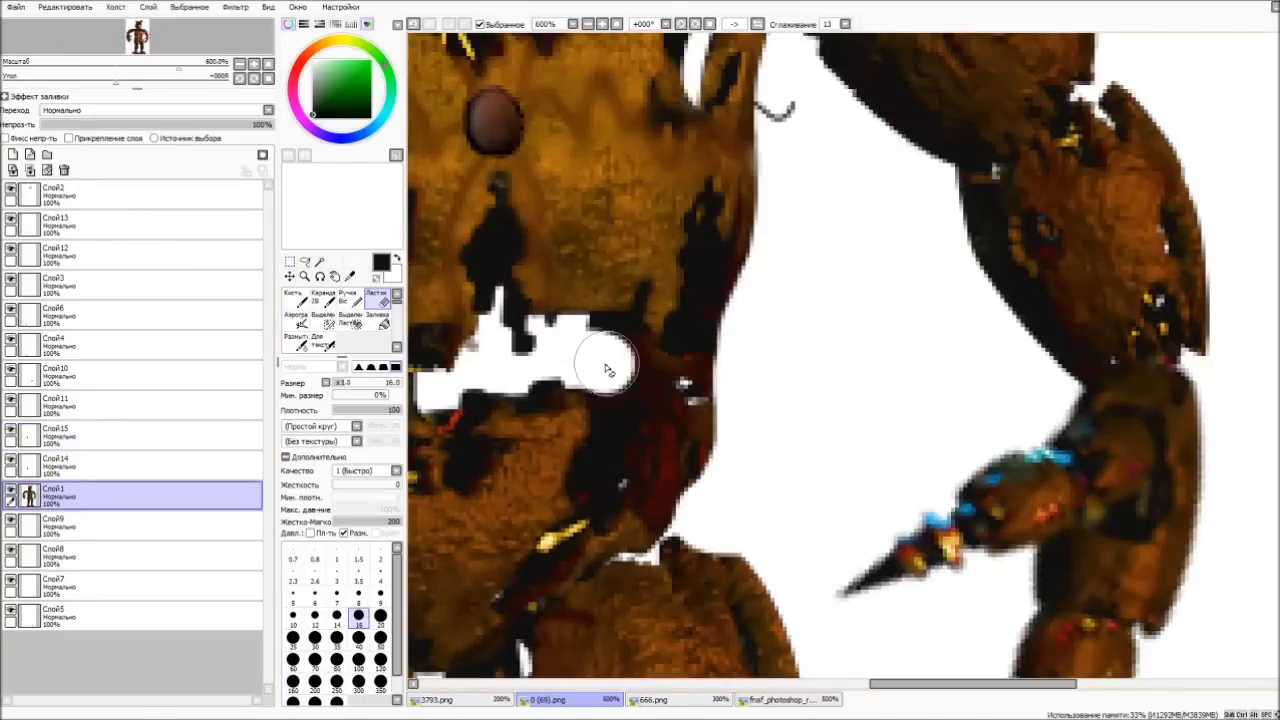
scroll(600, 367, down, 8)
scroll(600, 367, up, 9)
scroll(757, 433, down, 8)
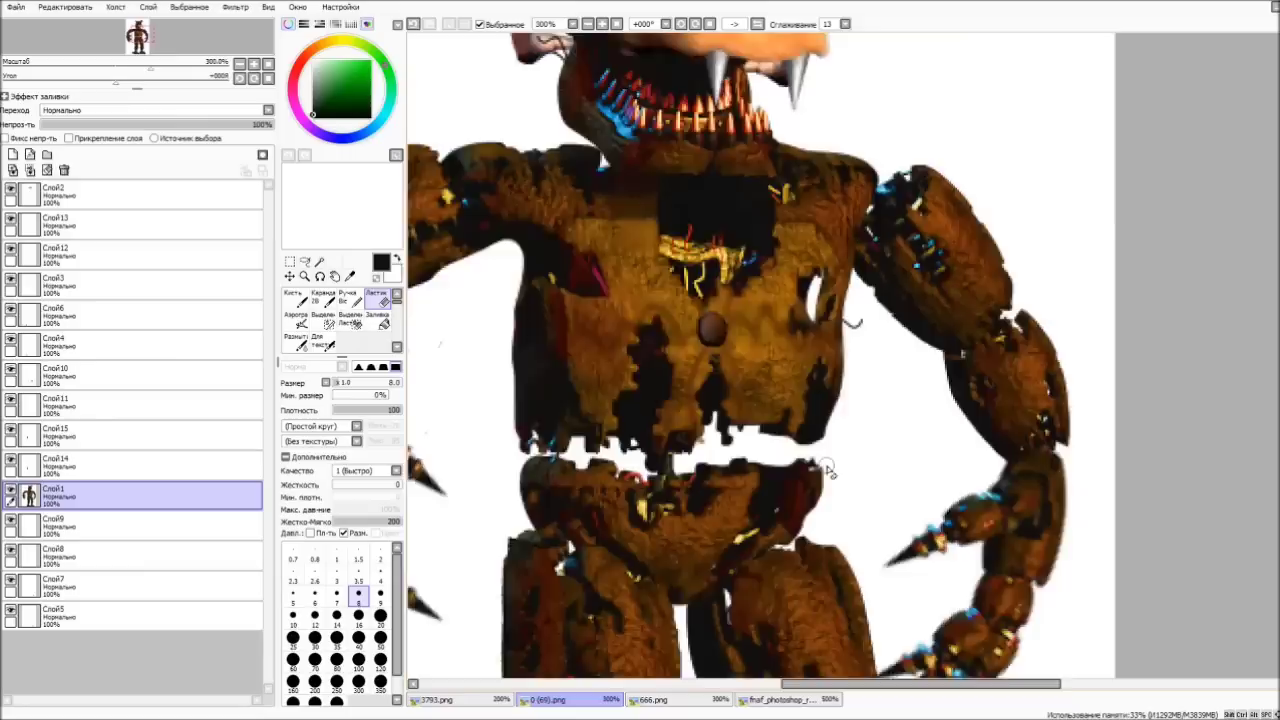
- Add Слой16 and a vector layer above Слой1 and draw dark red curved lines over the forehead and cheek with the Curve tool, size 3
scroll(770, 290, up, 6)
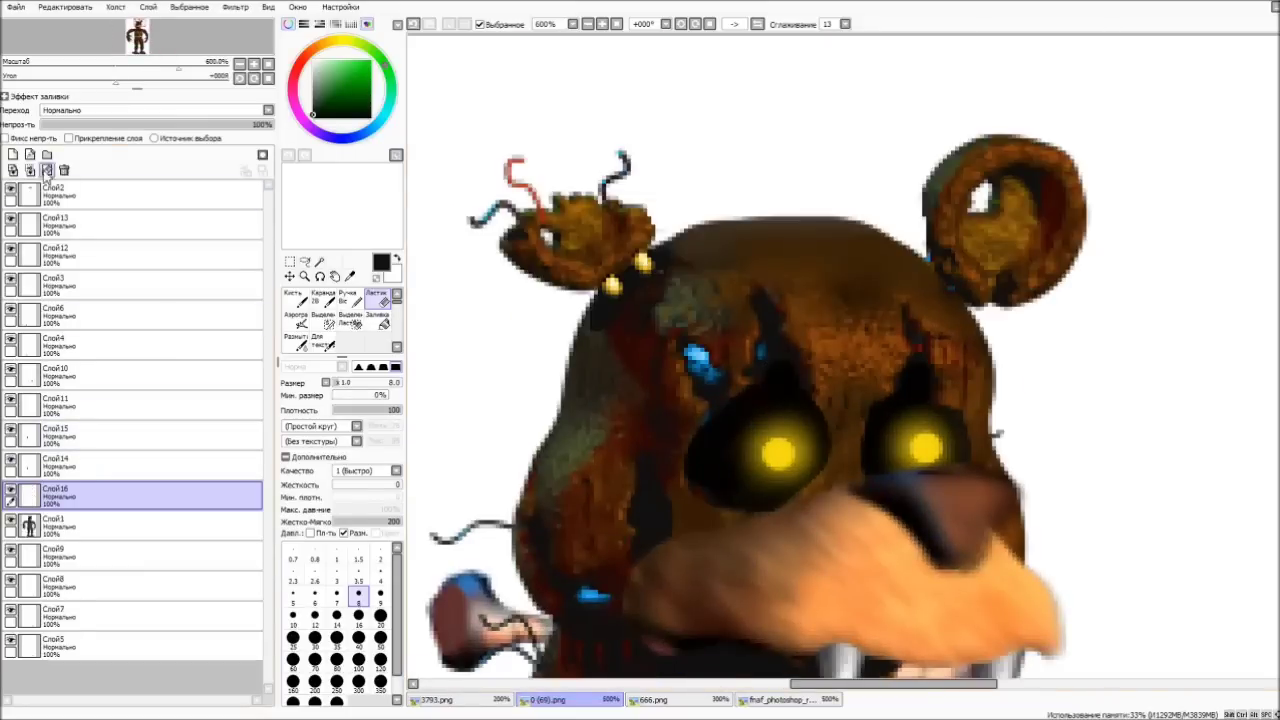
click(46, 170)
click(294, 348)
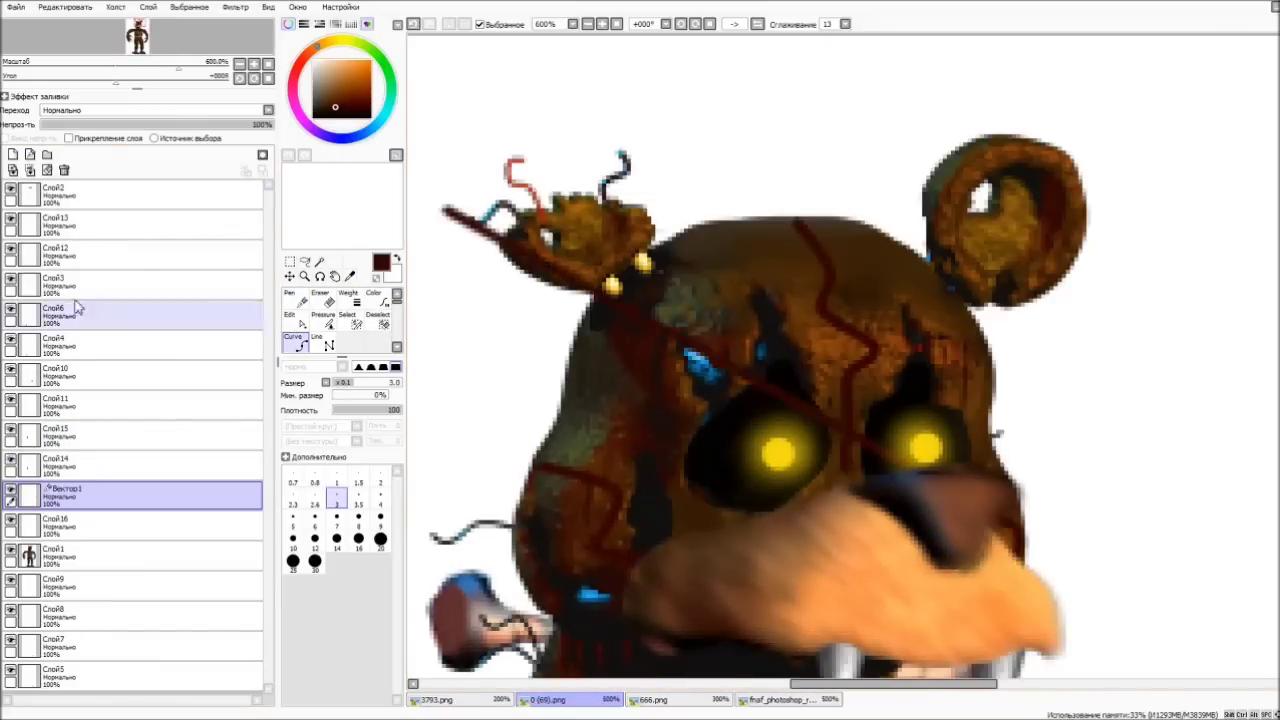
- Transfer the dark red curves onto Слой16 and soften them into the head with the blur brush at size 8
click(297, 346)
key(ctrl+z)
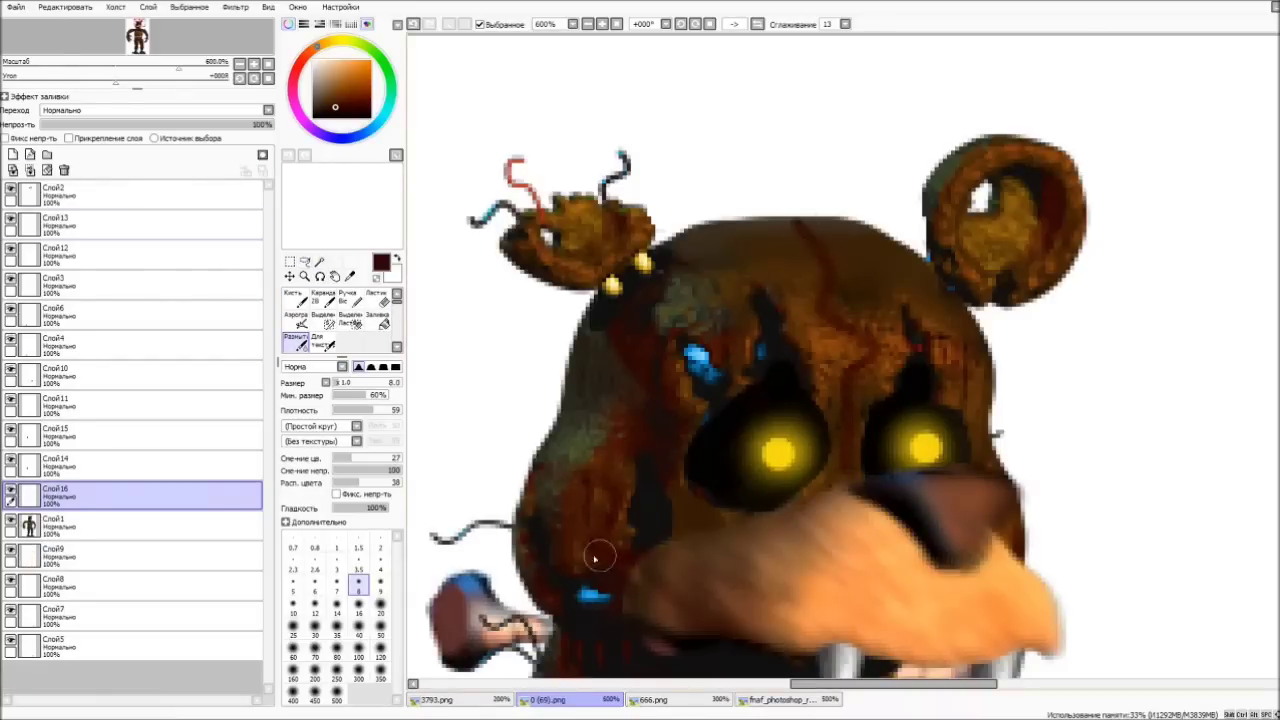
- Lasso the entire upper body, including the head and both arms, following the gap above the pelvis
key(Home)
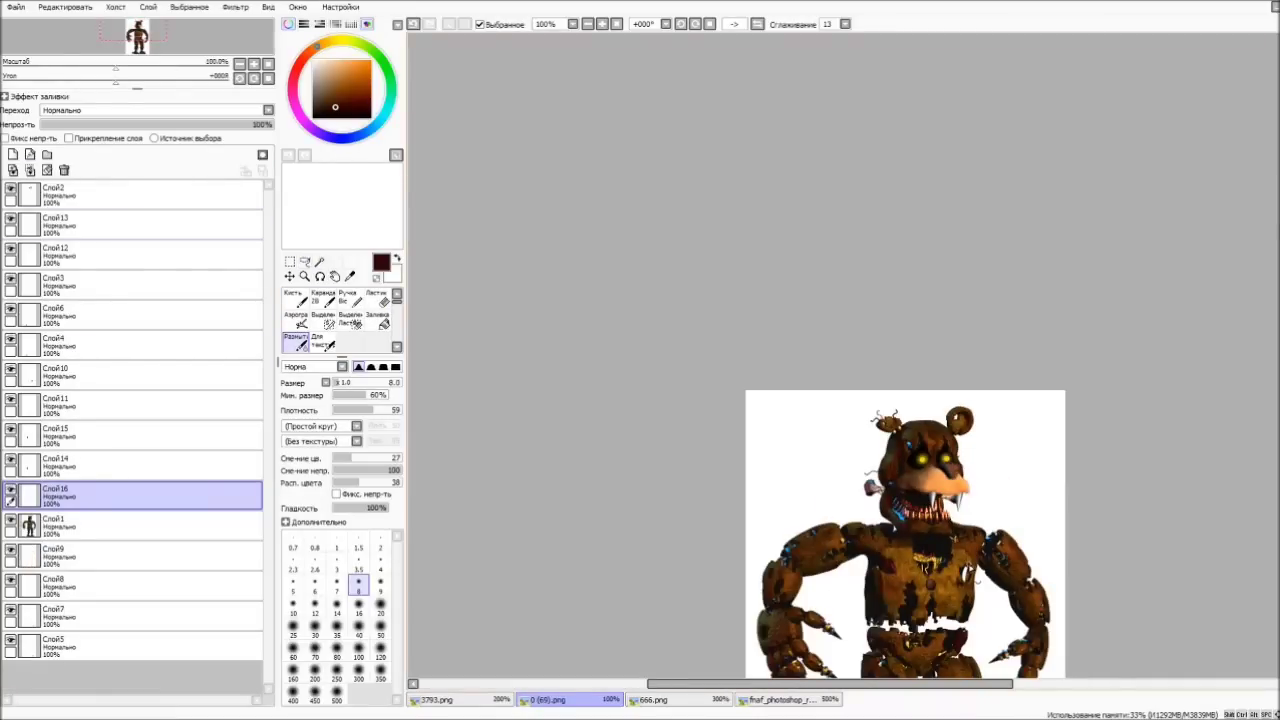
scroll(850, 400, down, 1)
scroll(697, 408, up, 2)
click(305, 261)
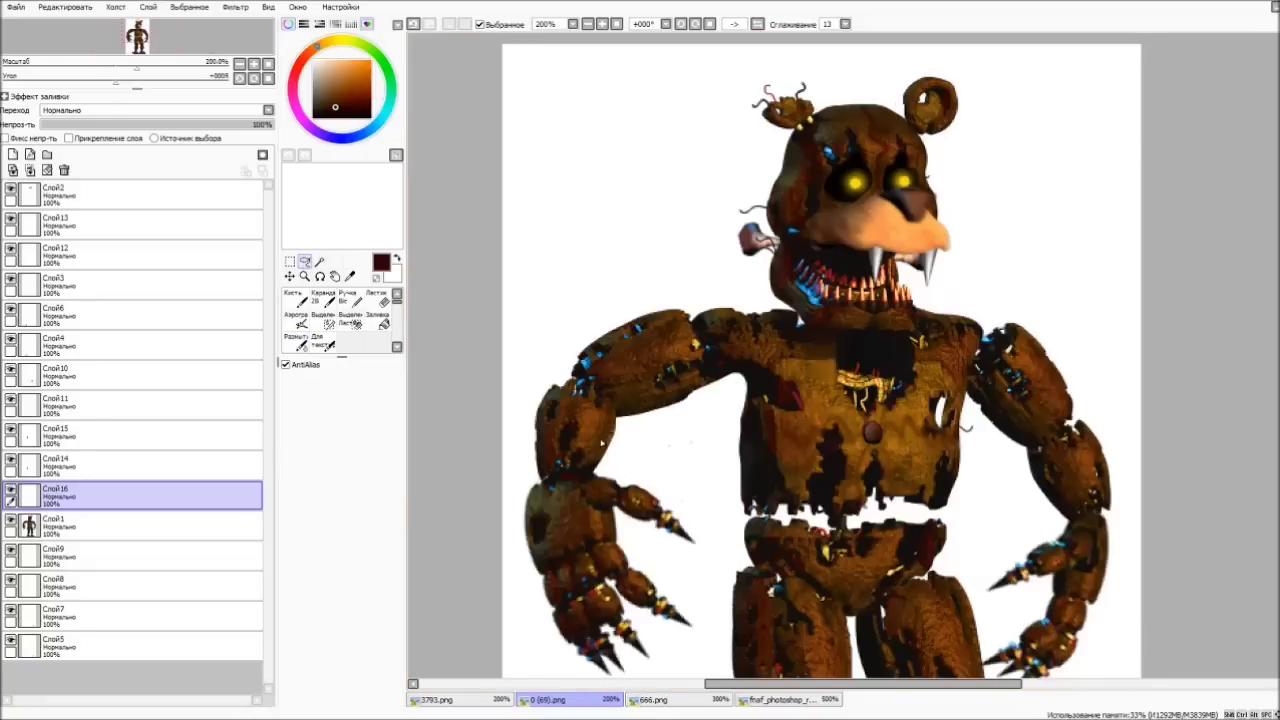
scroll(603, 440, down, 1)
scroll(30, 180, down, 5)
key(ctrl+z)
key(ctrl+z)
mouse_move(645, 207)
mouse_down()
mouse_move(621, 230)
mouse_move(662, 632)
mouse_up()
- Merge all layers down into Слой5 and lower the selected upper body onto the pelvis to close the waist gap
key(ctrl+z)
key(ctrl+z)
key(ctrl+z)
key(ctrl+z)
key(ctrl+z)
key(ctrl+z)
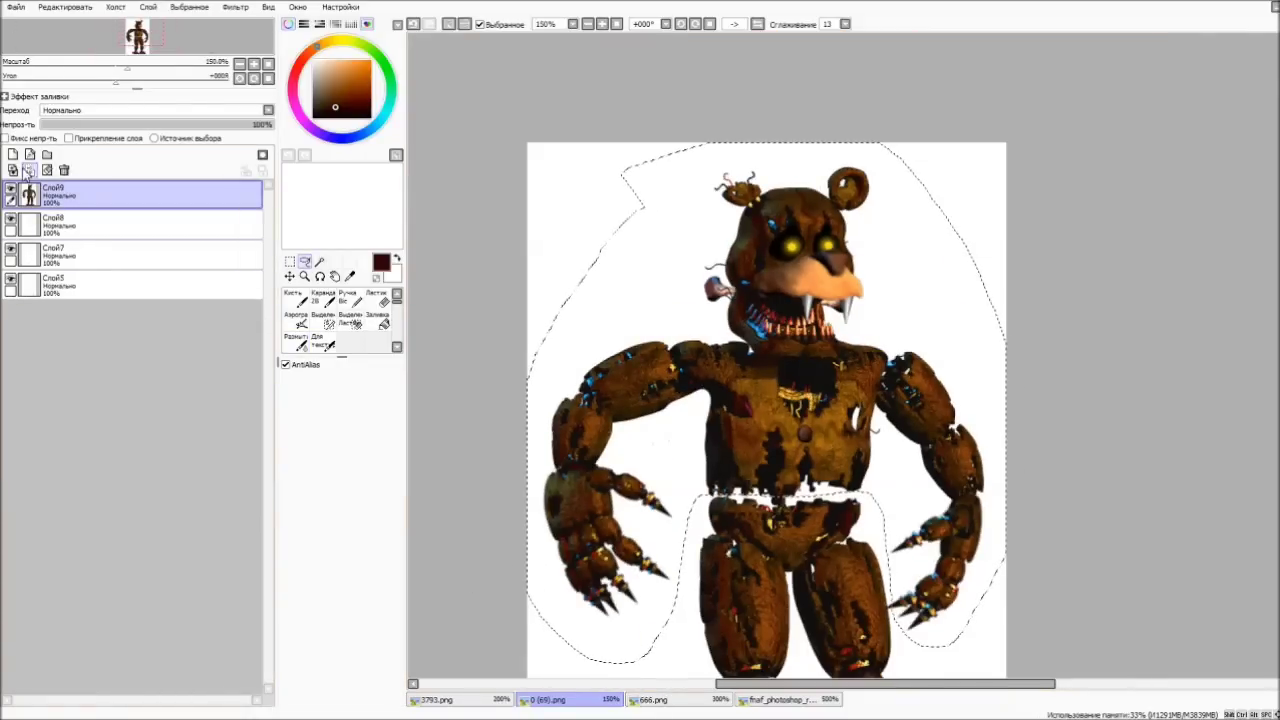
key(ctrl+minus)
key(ctrl+plus)
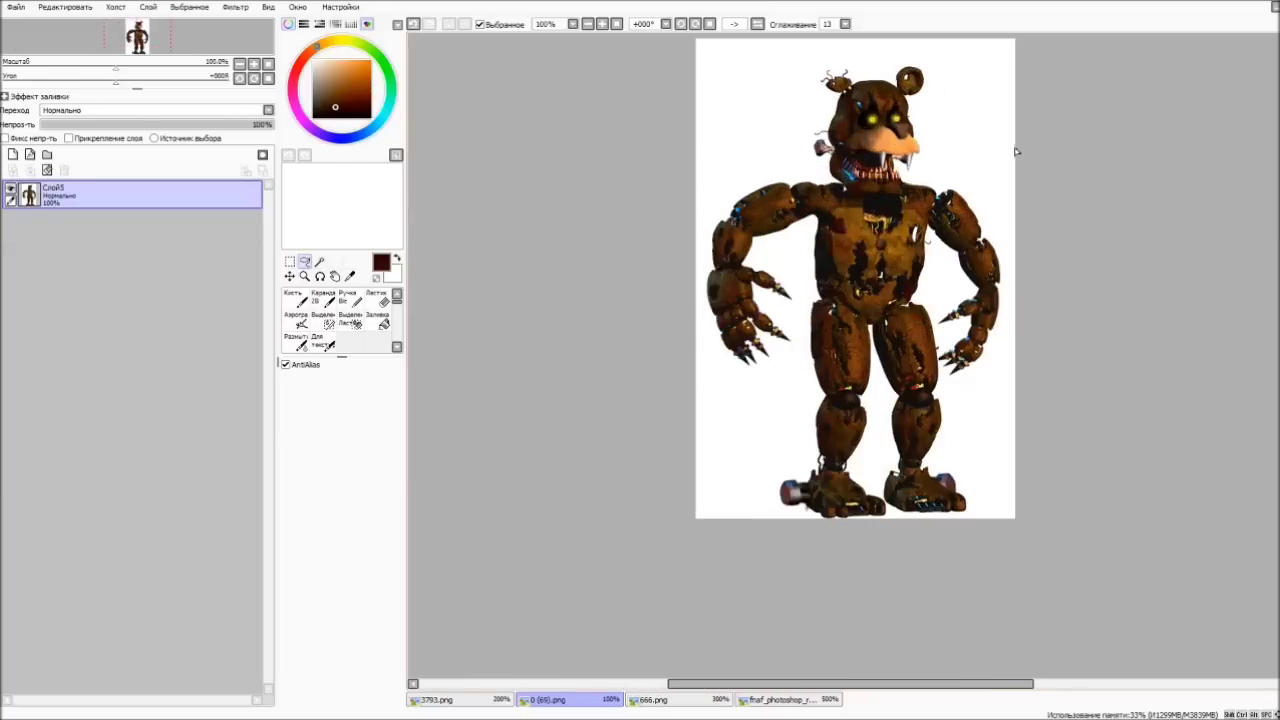
key(ctrl+Tab)
key(ctrl+Tab)
key(ctrl+Tab)
key(ctrl+Tab)
- Lasso the intact ear, copy it onto a new layer, and transform and move the copy over the torn ear
scroll(927, 62, up, 5)
mouse_move(1030, 300)
mouse_down()
mouse_move(985, 112)
mouse_move(852, 90)
mouse_move(880, 320)
mouse_up()
key(ctrl+t)
drag(935, 225, 531, 210)
mouse_move(622, 140)
mouse_down()
mouse_move(671, 149)
mouse_move(586, 143)
mouse_move(590, 158)
mouse_move(425, 113)
mouse_up()
- Clean up the copied ear with the eraser at size 8 so it fits the head, and clear the selection
click(304, 461)
key(e)
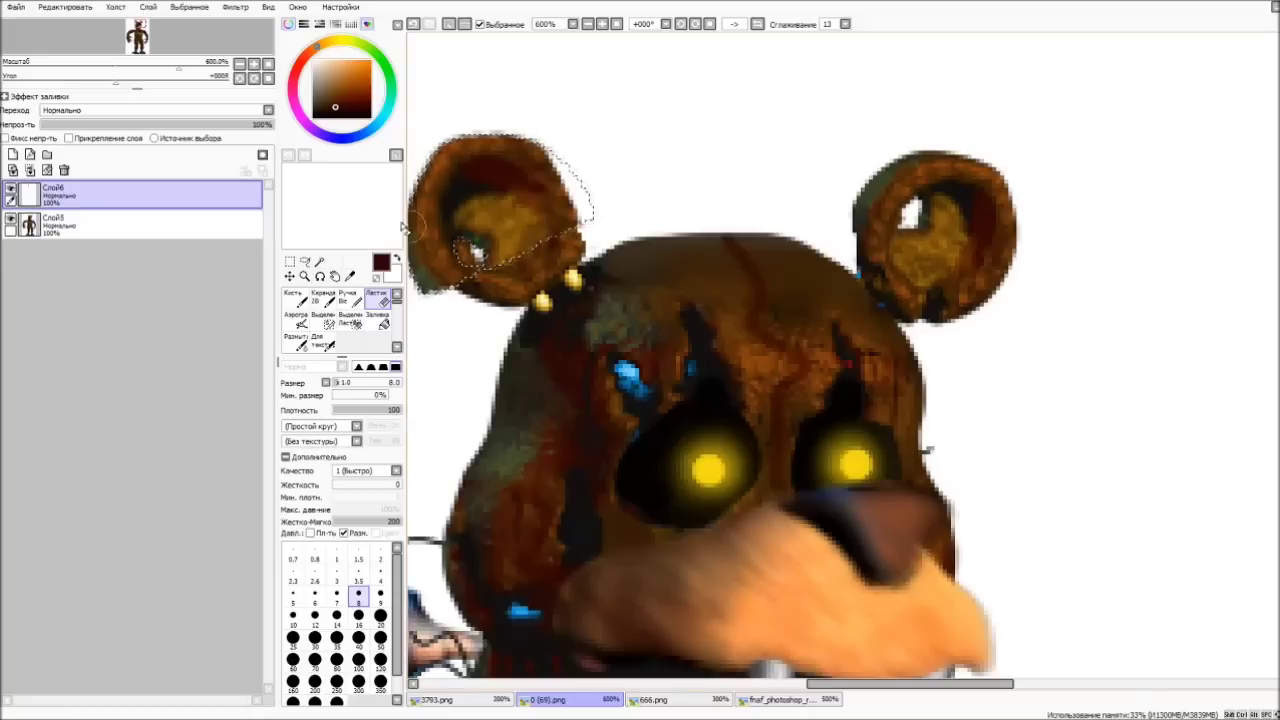
scroll(714, 486, up, 2)
key(l)
scroll(641, 141, down, 5)
scroll(438, 354, down, 1)
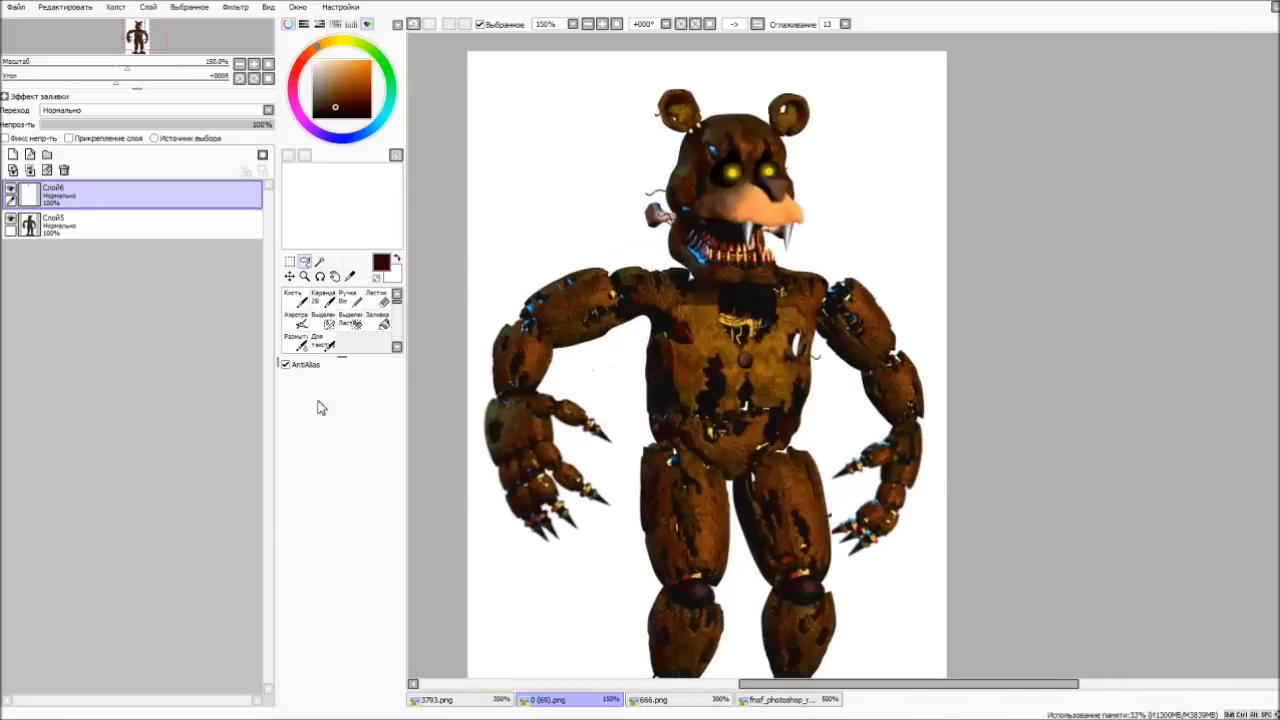